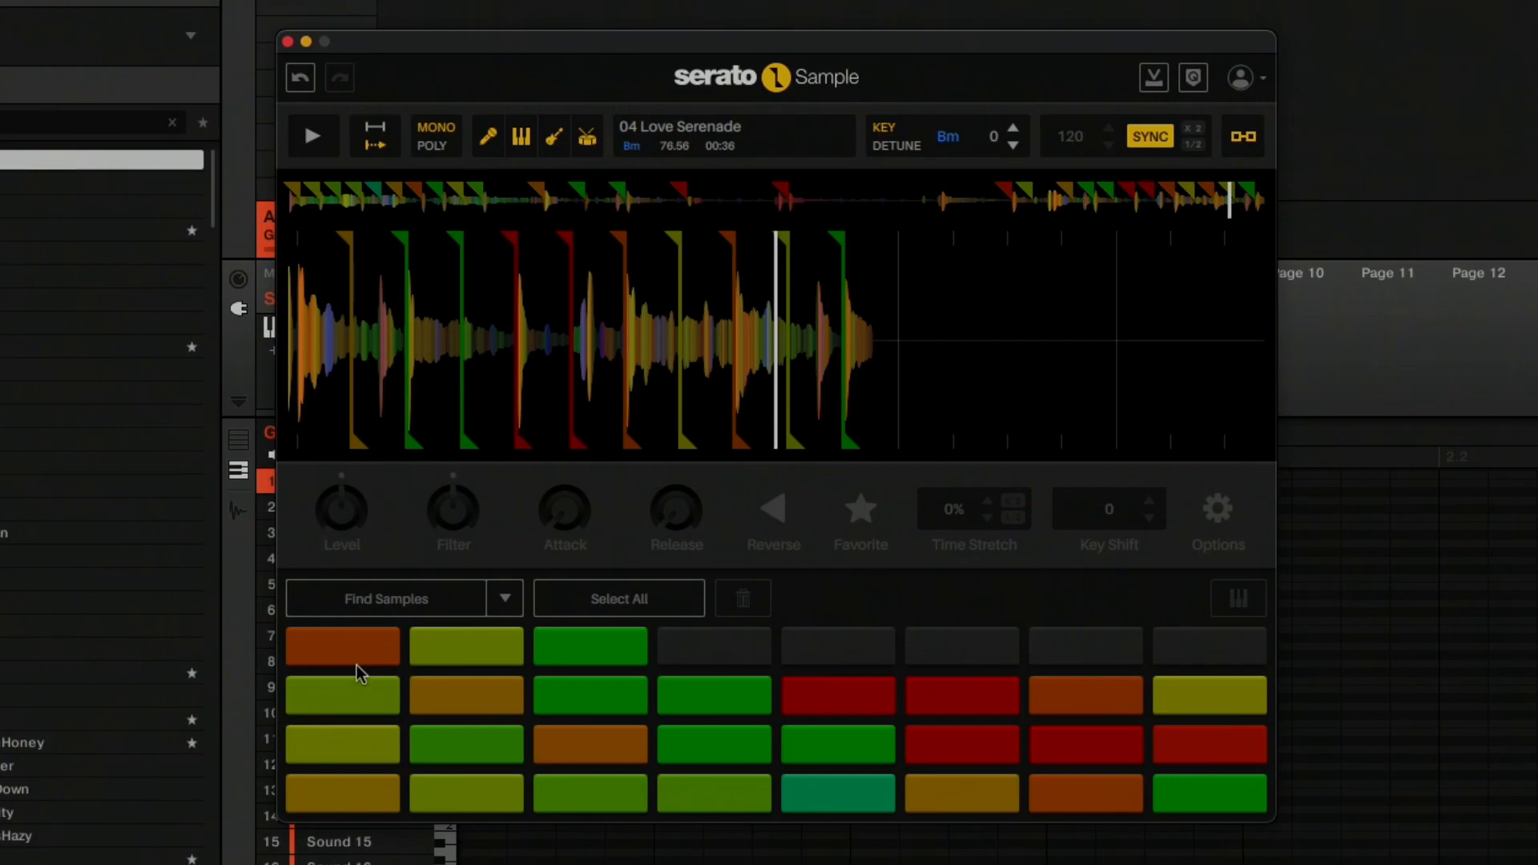
Audition the first pad's slice of 04 Love Serenade, then stop playback.
{"action": "key", "text": "z"}
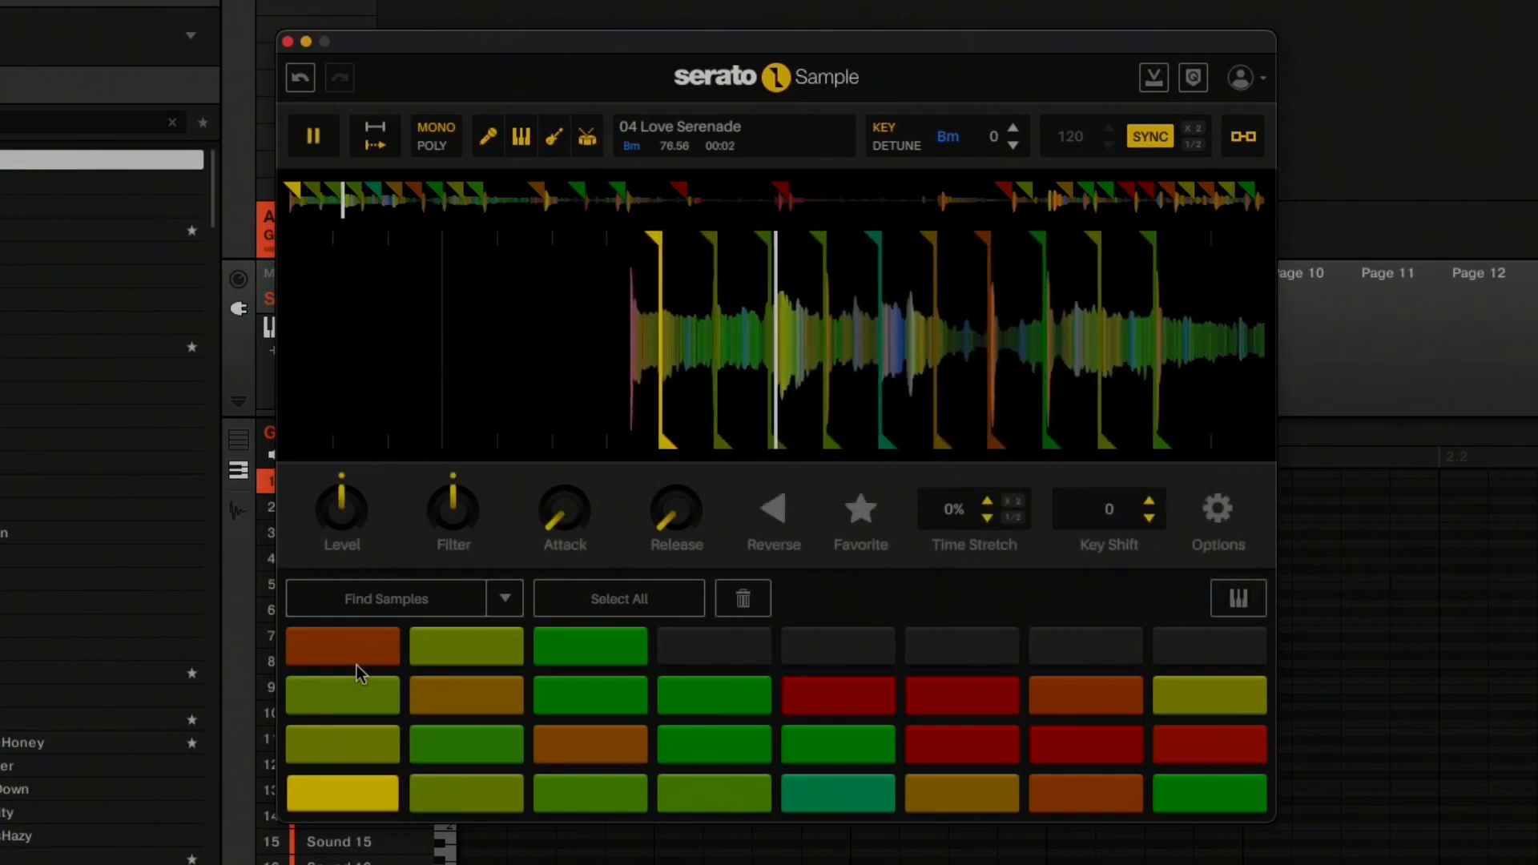
{"action": "key", "text": "z"}
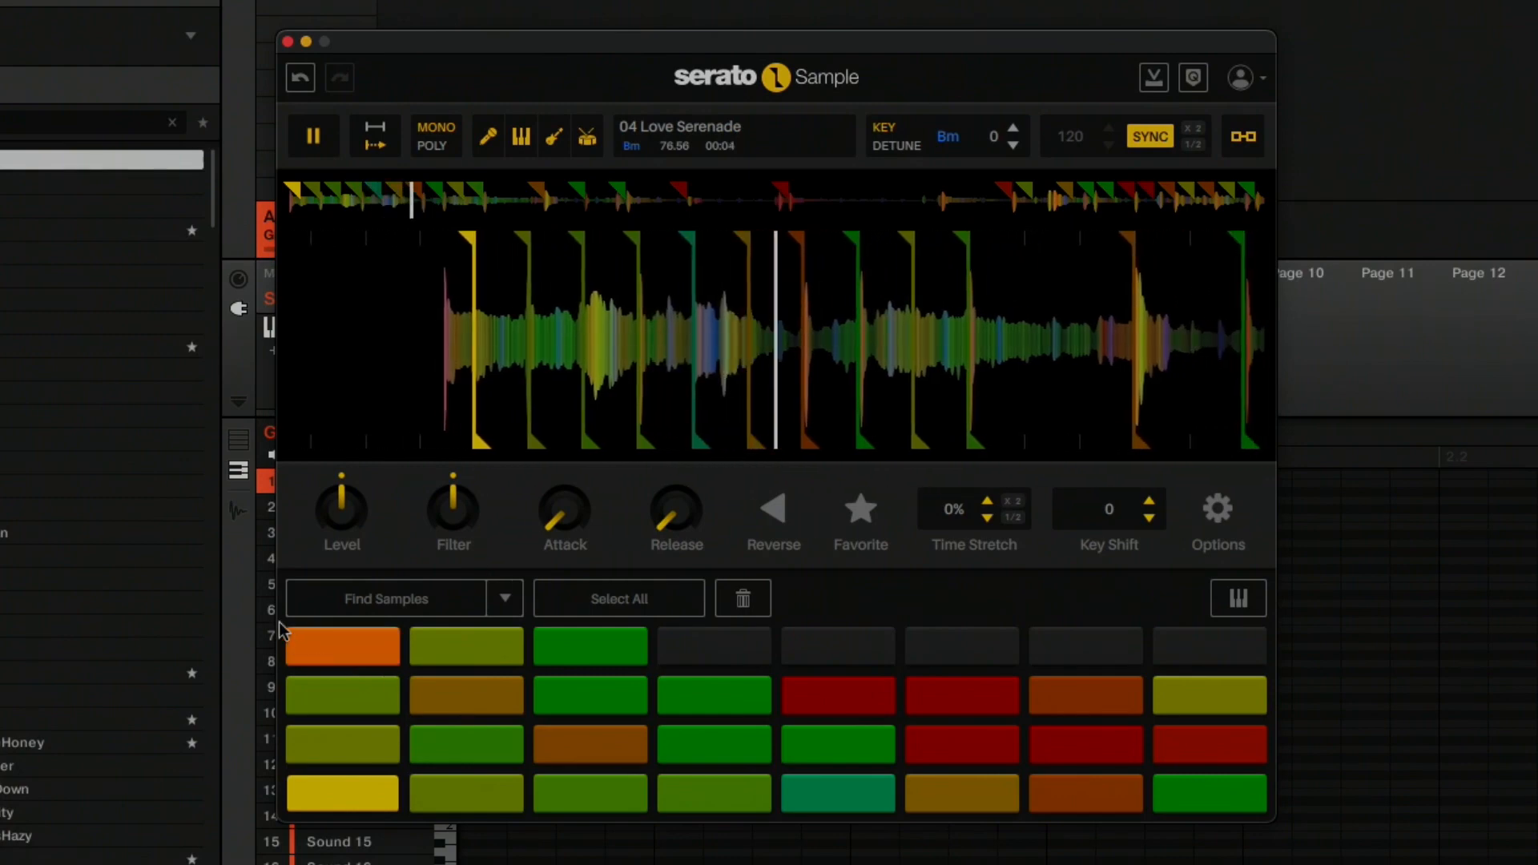
{"action": "left_click", "coordinate": [320, 134]}
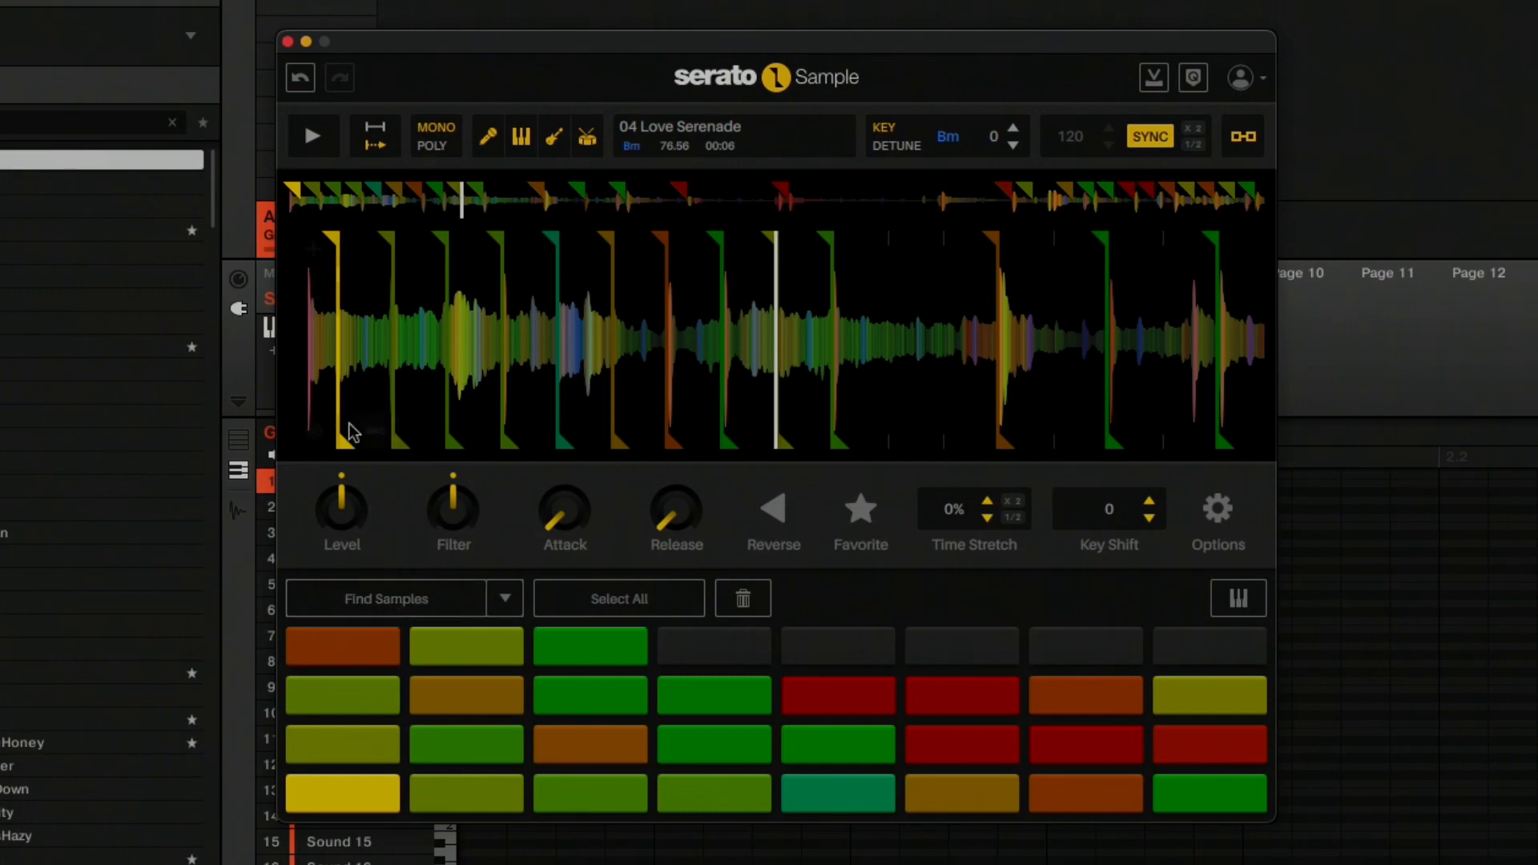
Move the first slice's cue marker back to the very start of the audio and play the slice to check it.
{"action": "mouse_move", "coordinate": [300, 378]}
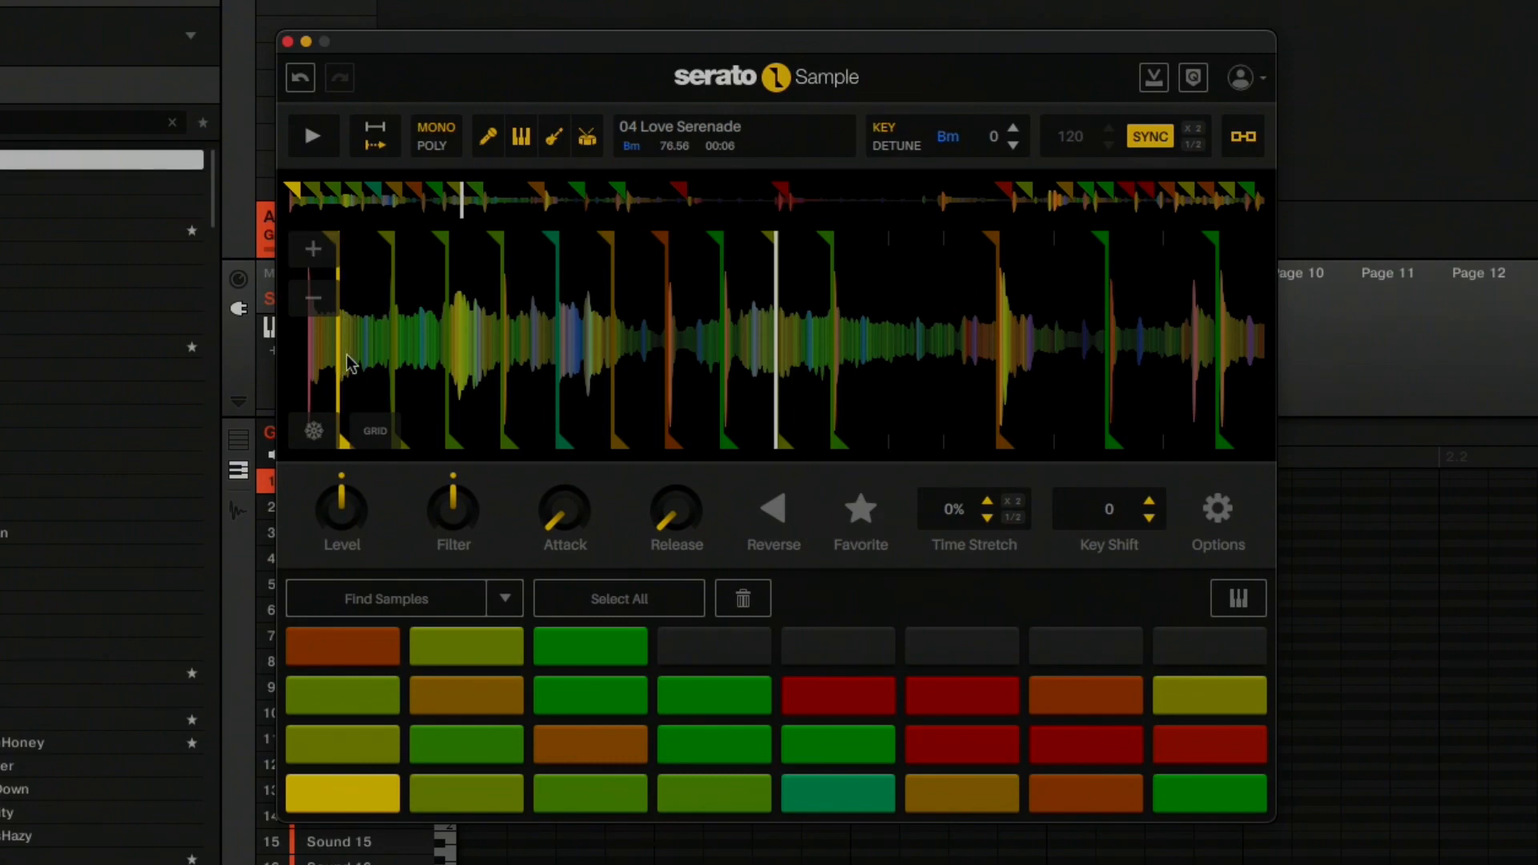
{"action": "left_click_drag", "start_coordinate": [346, 354], "coordinate": [537, 354]}
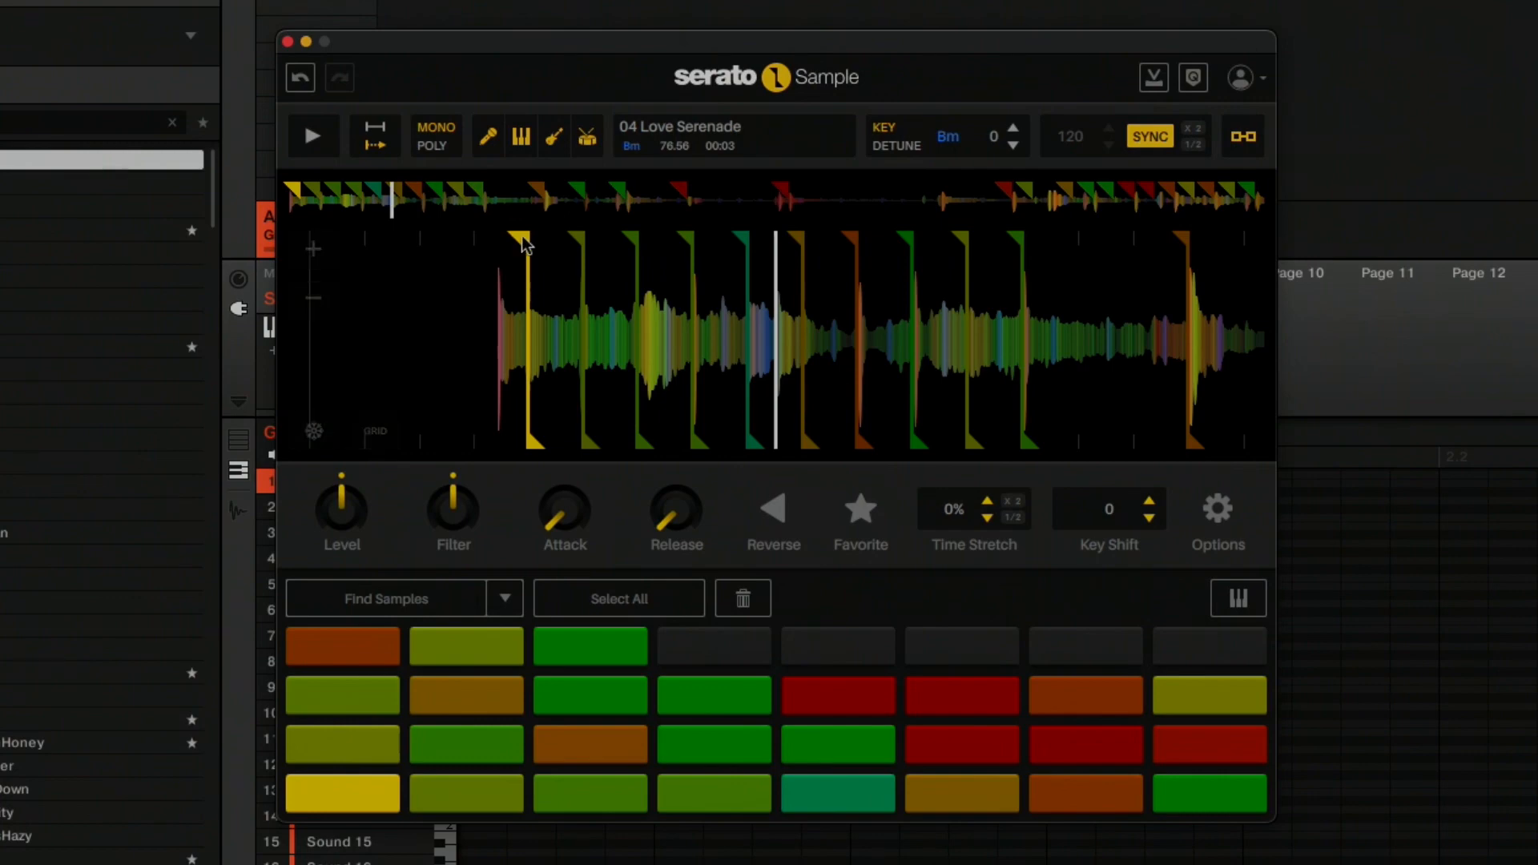
{"action": "left_click_drag", "start_coordinate": [525, 238], "coordinate": [496, 243]}
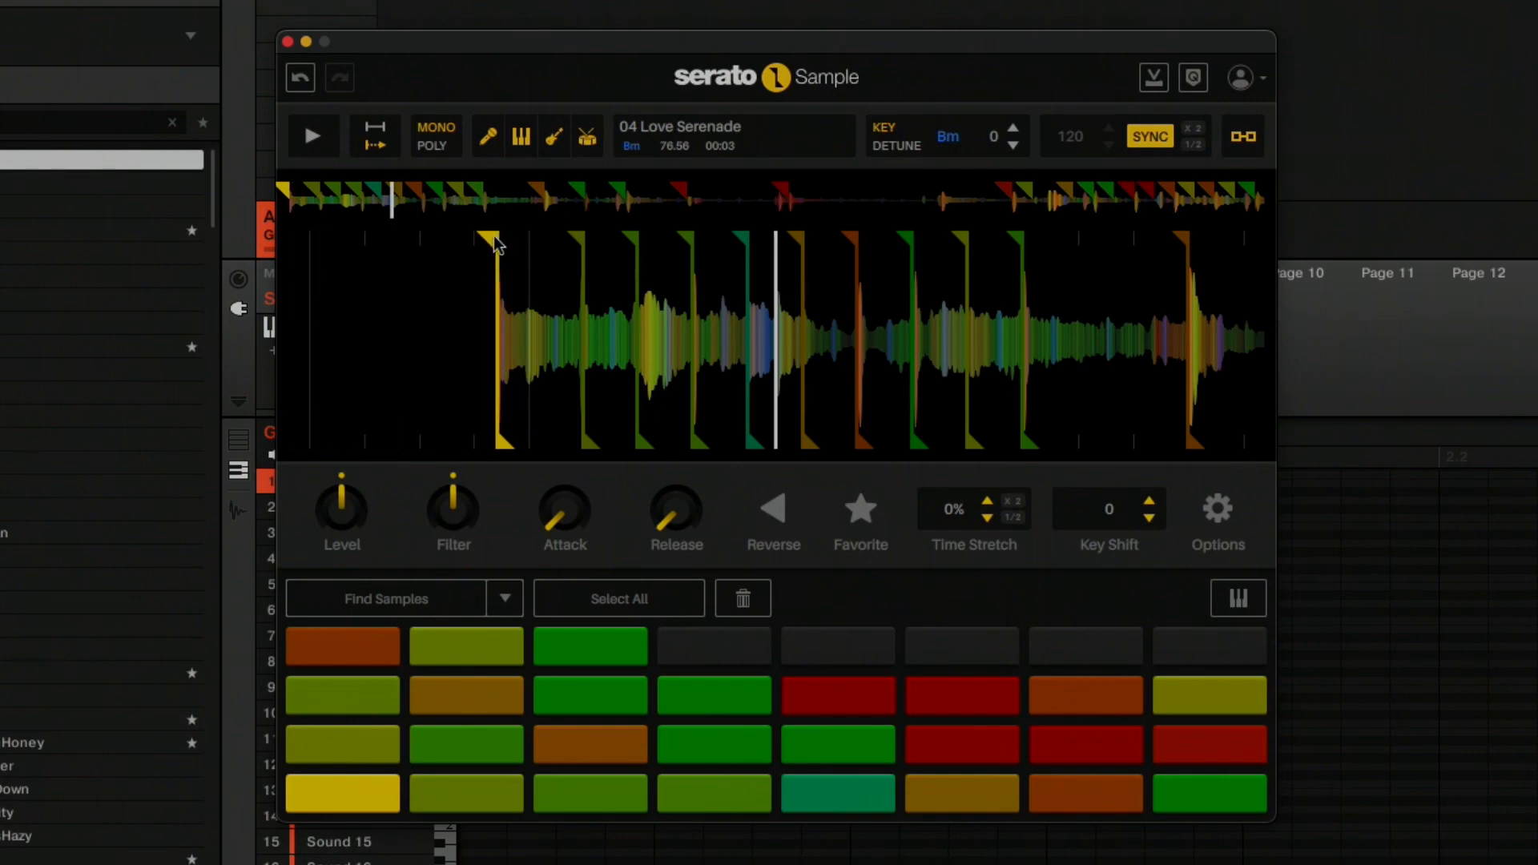
{"action": "key", "text": "space"}
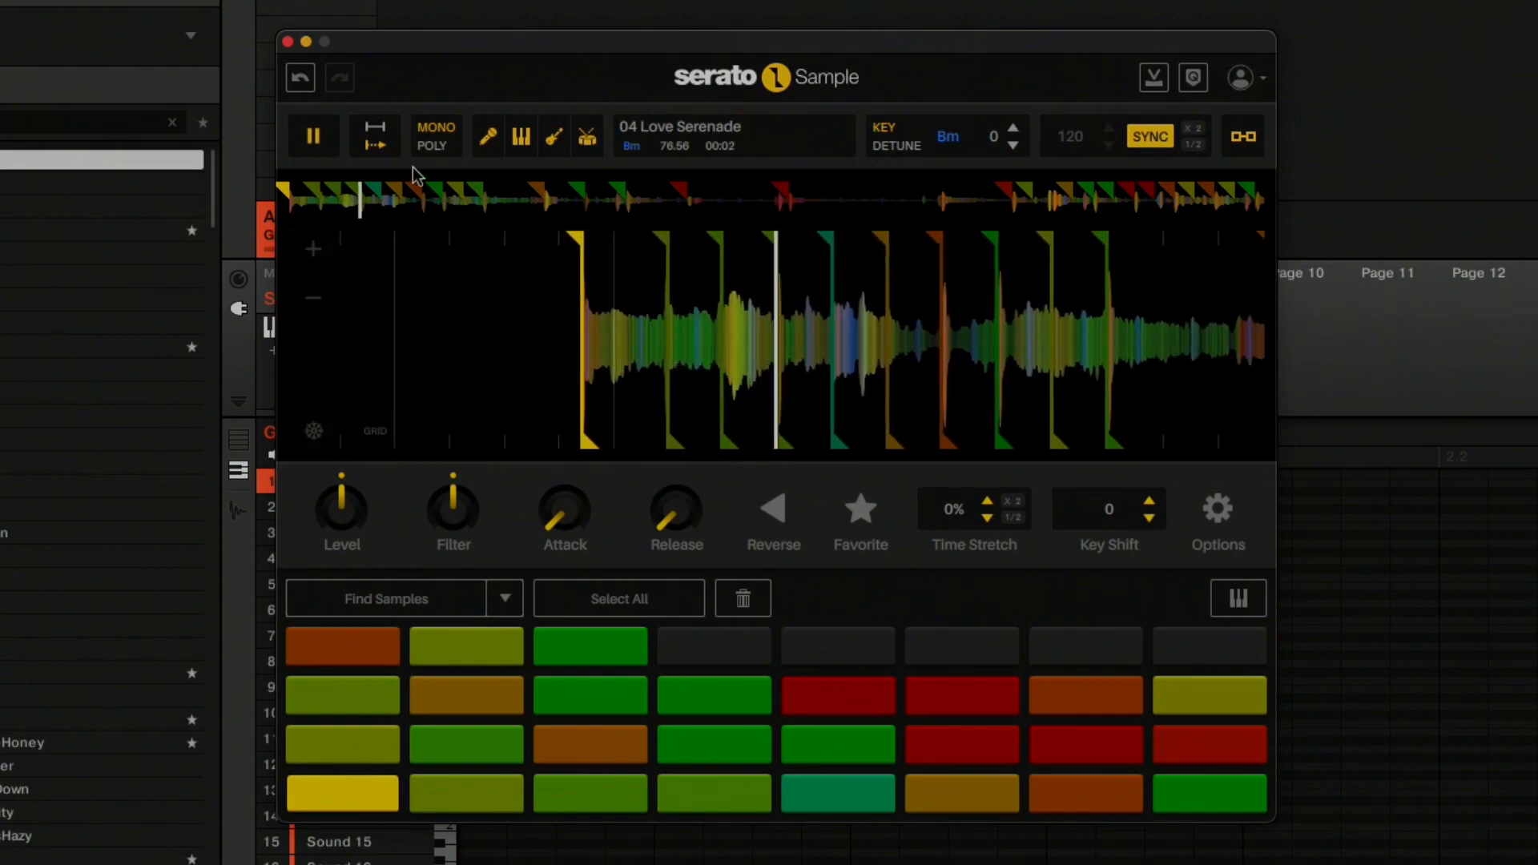
Stop playback, switch the pads from continuous to hold-to-play mode, and audition the first slice.
{"action": "left_click", "coordinate": [311, 138]}
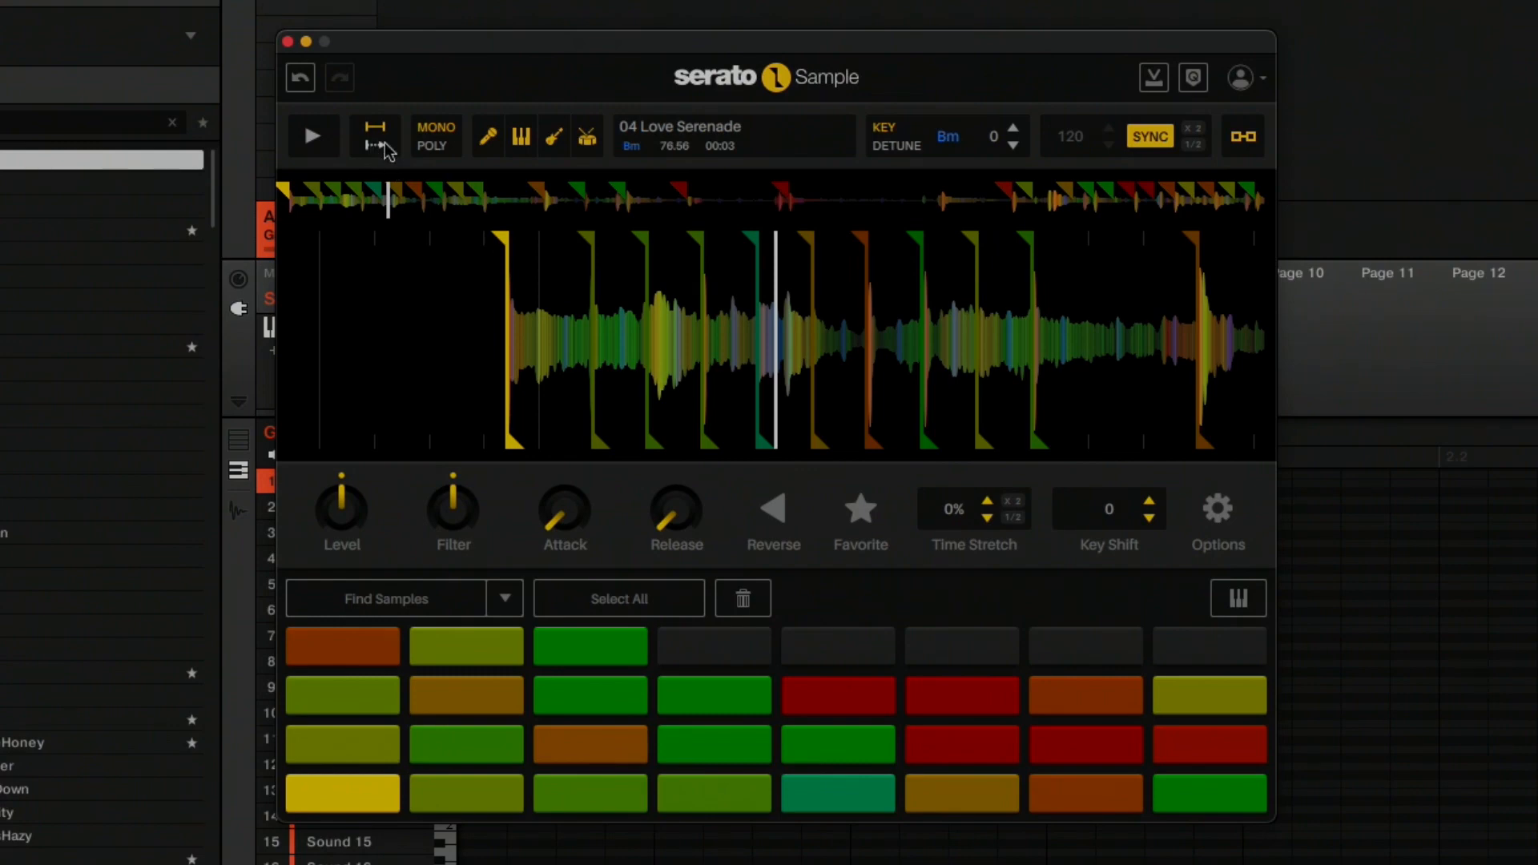
{"action": "mouse_move", "coordinate": [485, 439]}
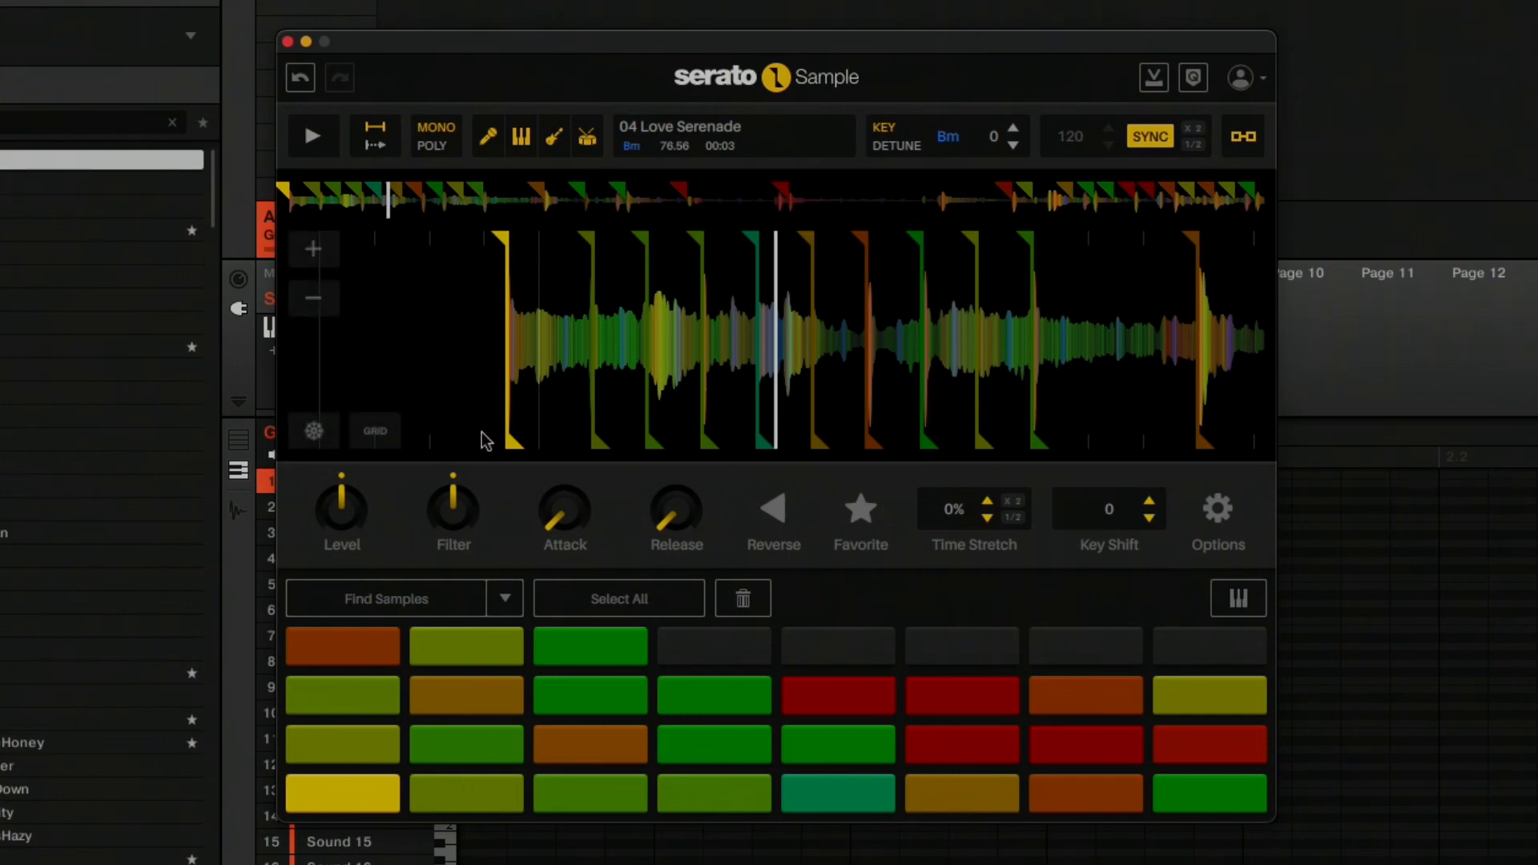
{"action": "key", "text": "space"}
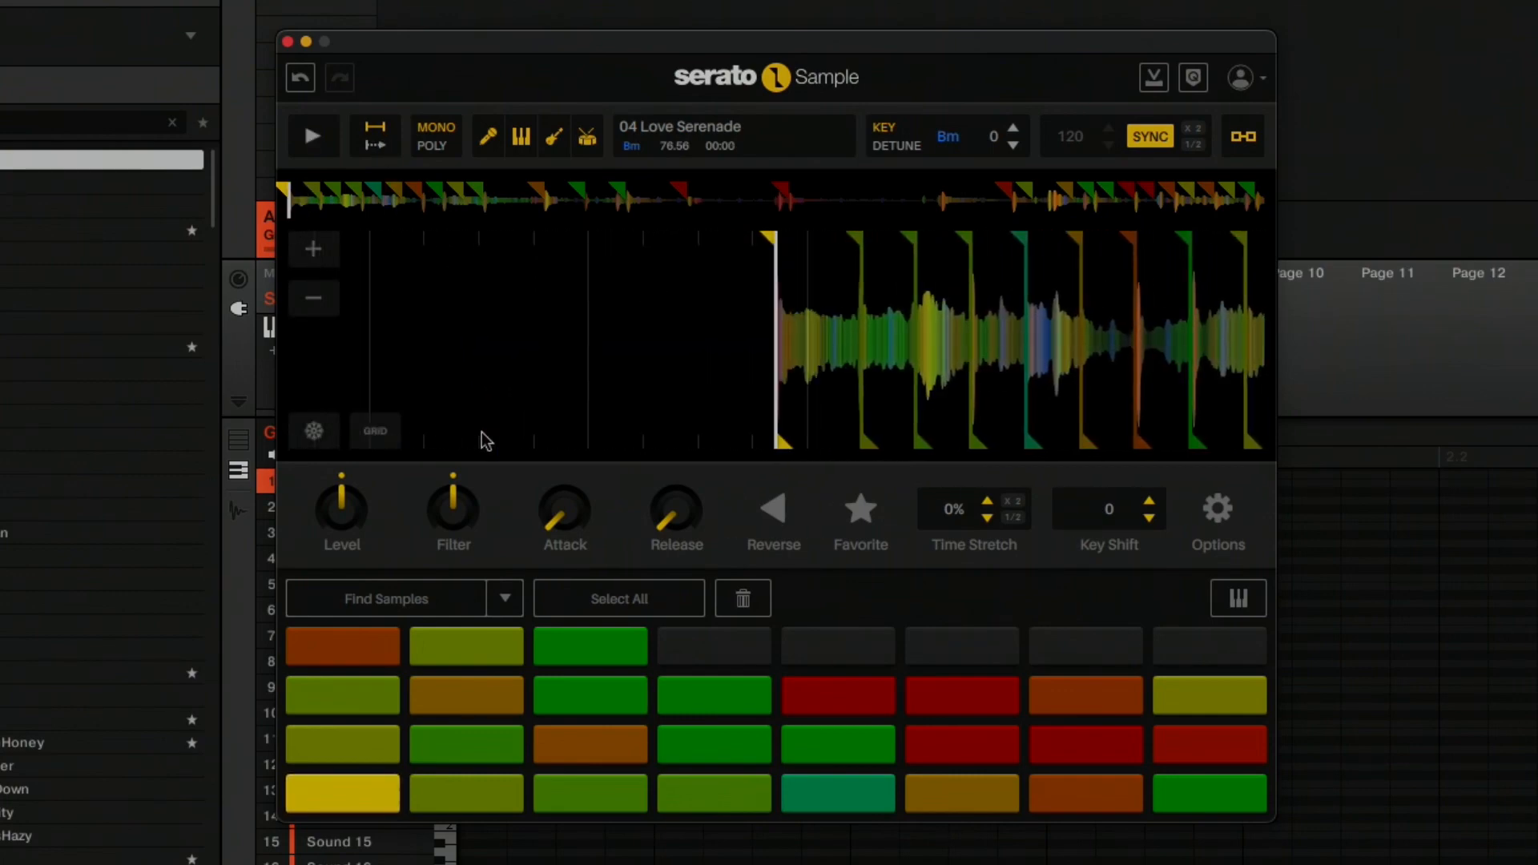
{"action": "key", "text": "space"}
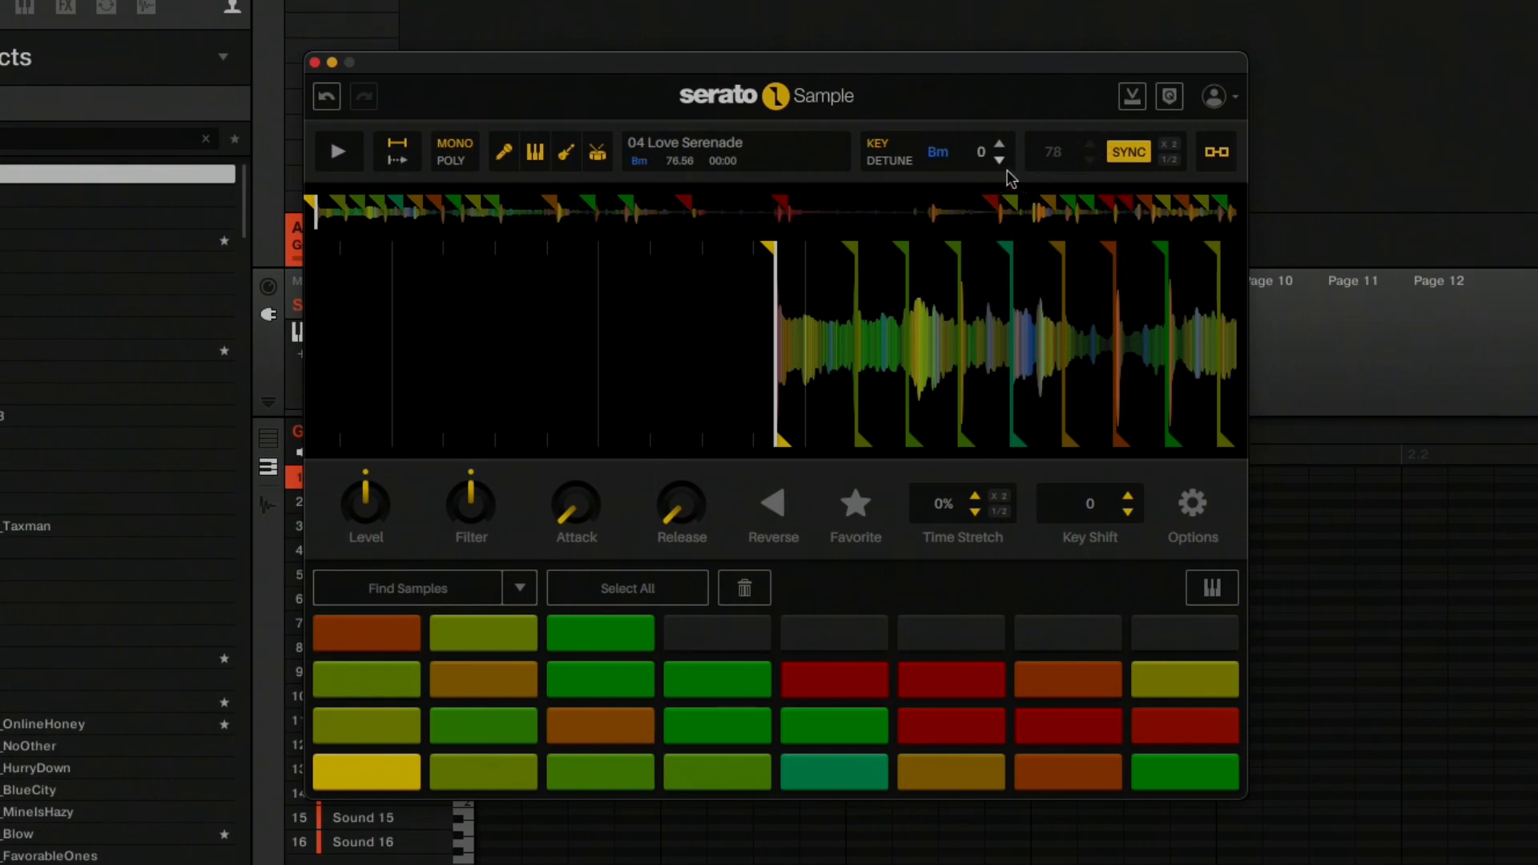
Shift the sample's key up by 4 to Ebm and audition the first red pad in the third row up and the last green slice.
{"action": "left_click", "coordinate": [1000, 147]}
{"action": "left_click", "coordinate": [1001, 147]}
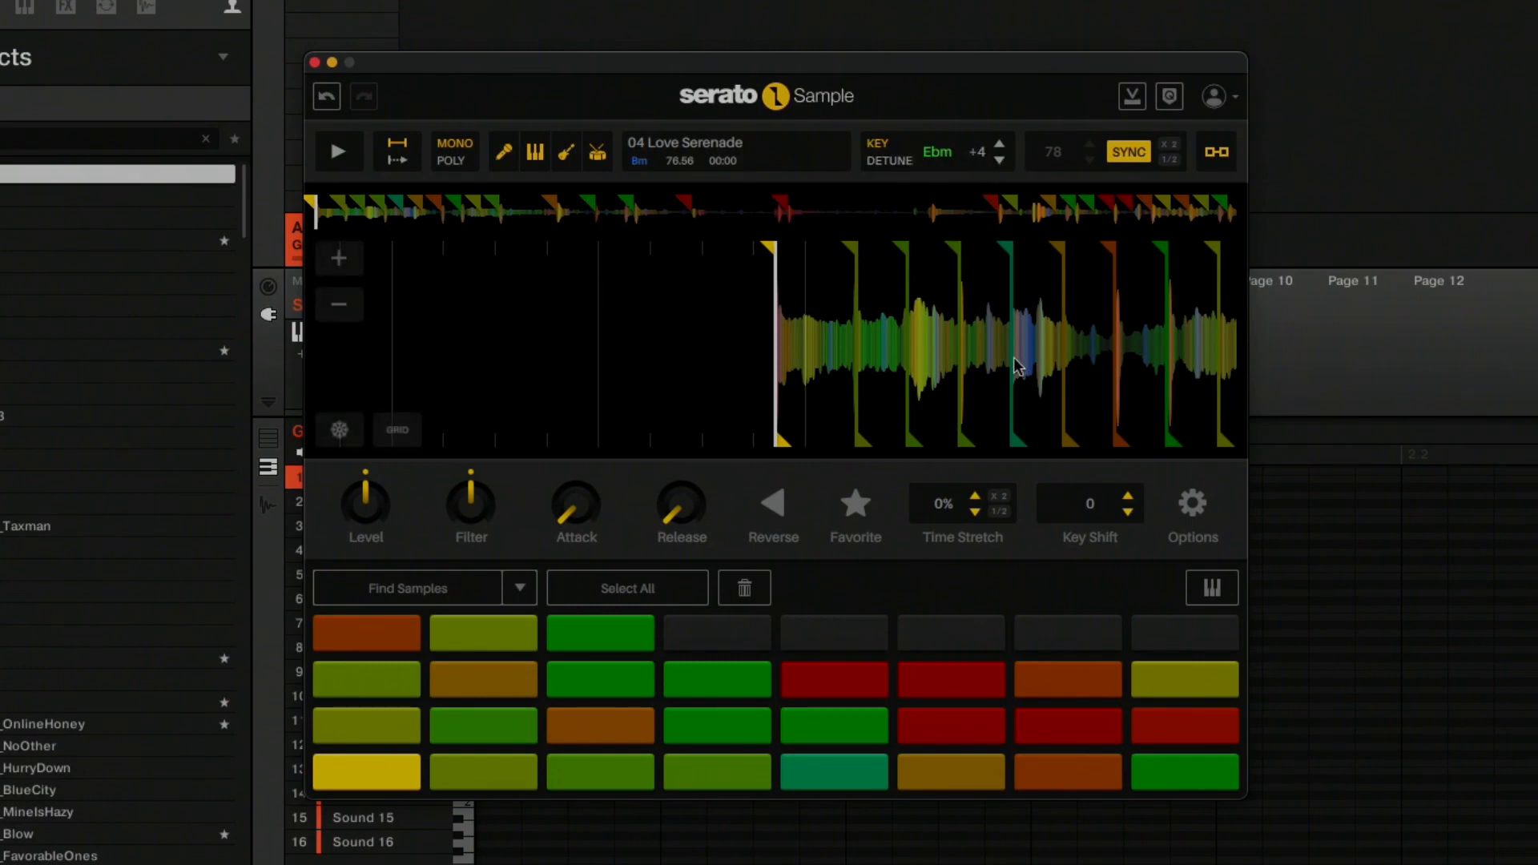
{"action": "left_click", "coordinate": [821, 689]}
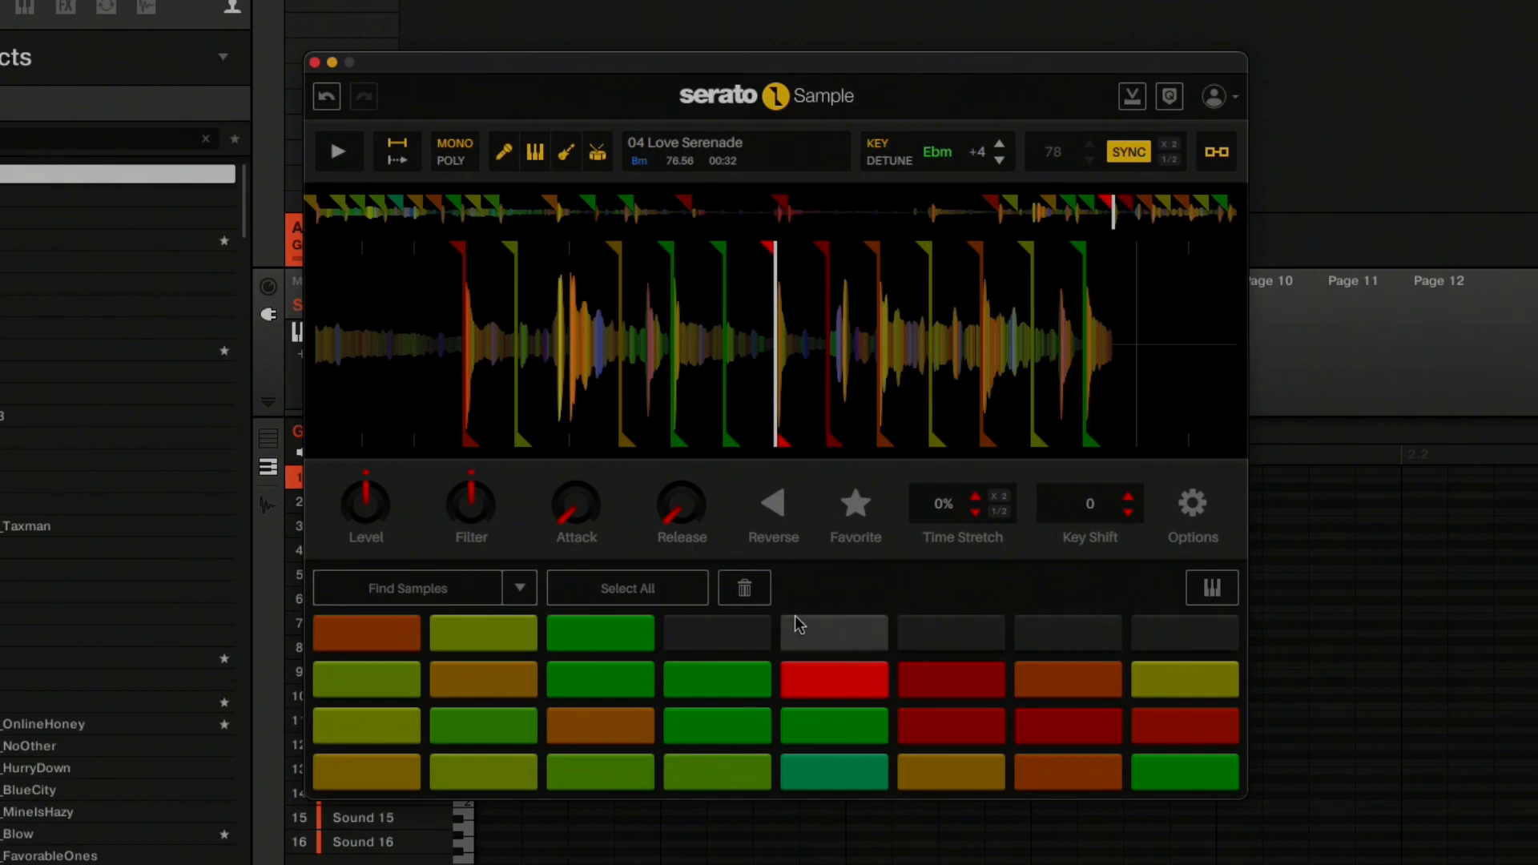
{"action": "left_click", "coordinate": [617, 619]}
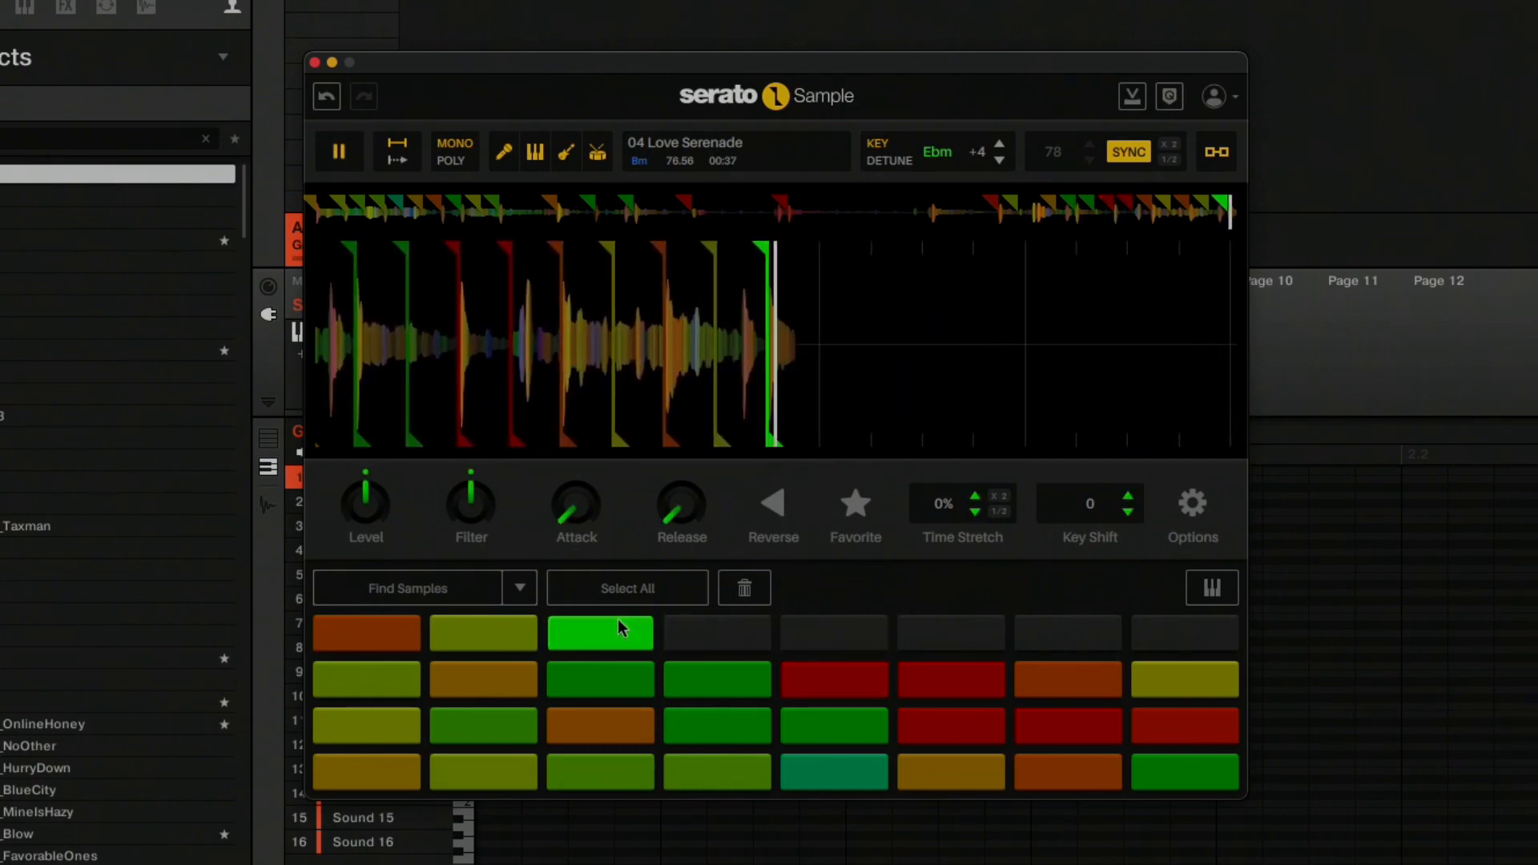
Try out keyboard mode for the last green slice.
{"action": "left_click", "coordinate": [1208, 593]}
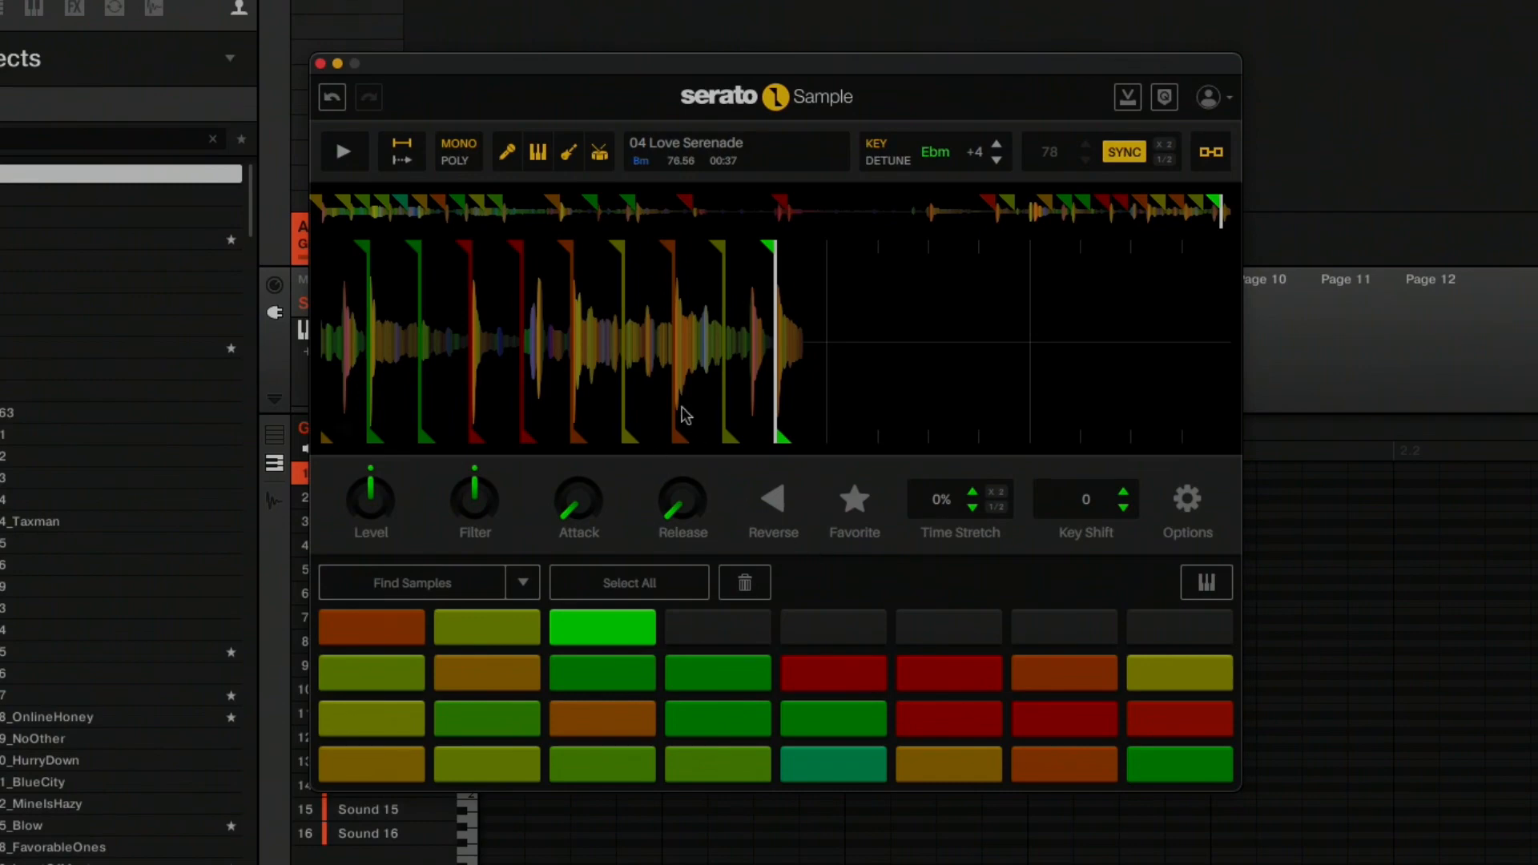
{"action": "left_click_drag", "start_coordinate": [574, 334], "coordinate": [1483, 373]}
{"action": "left_click_drag", "start_coordinate": [716, 371], "coordinate": [1333, 353]}
{"action": "left_click_drag", "start_coordinate": [743, 340], "coordinate": [1177, 368]}
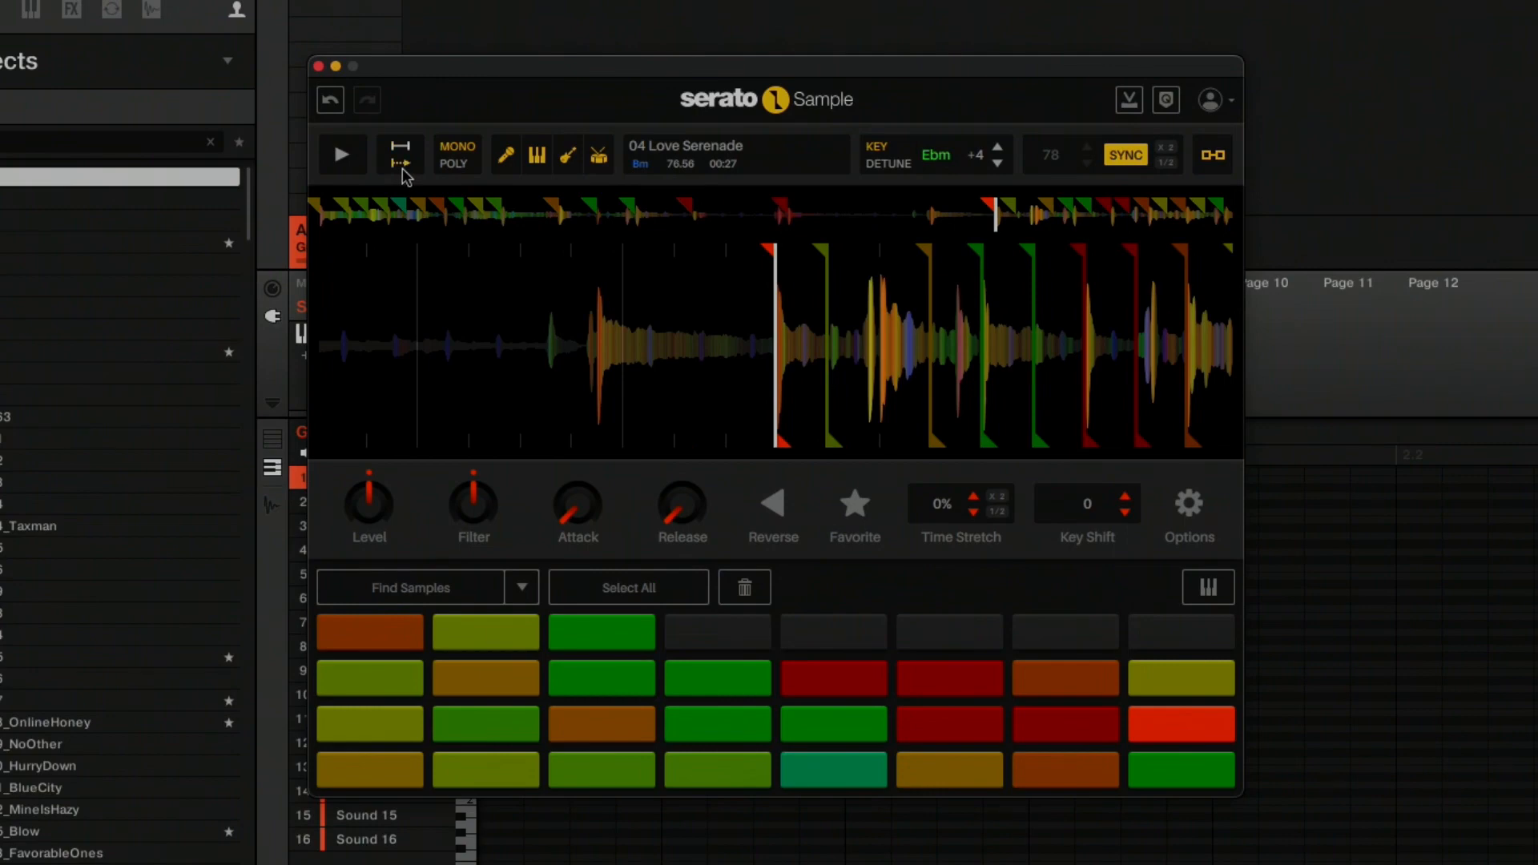
Audition several slices in continuous mono playback, alternating between the first two pads of the second row up, then stop playback.
{"action": "mouse_move", "coordinate": [436, 299]}
{"action": "key", "text": "space"}
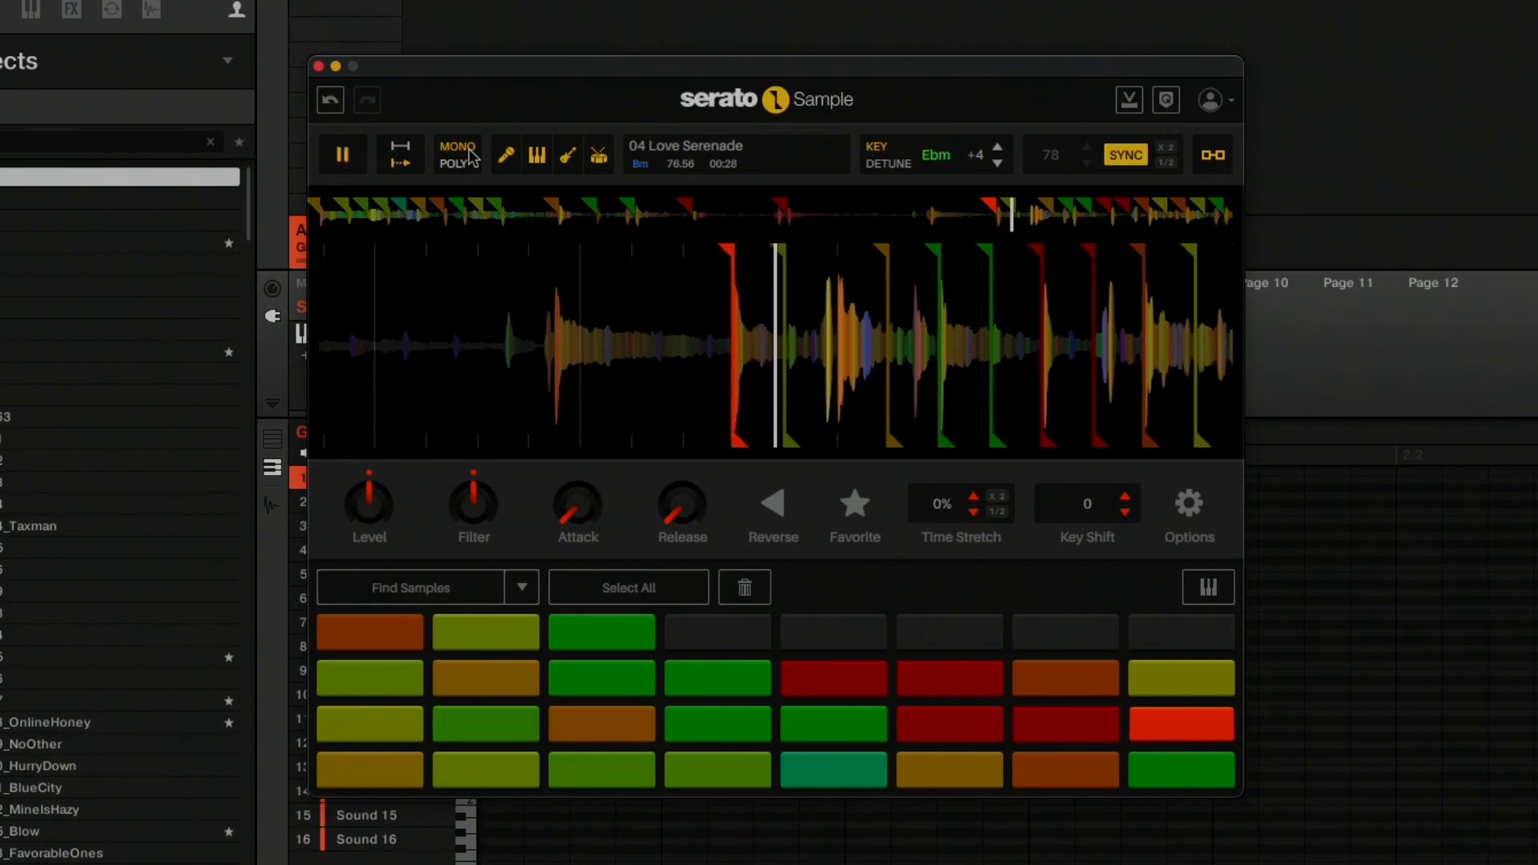
{"action": "key", "text": "s"}
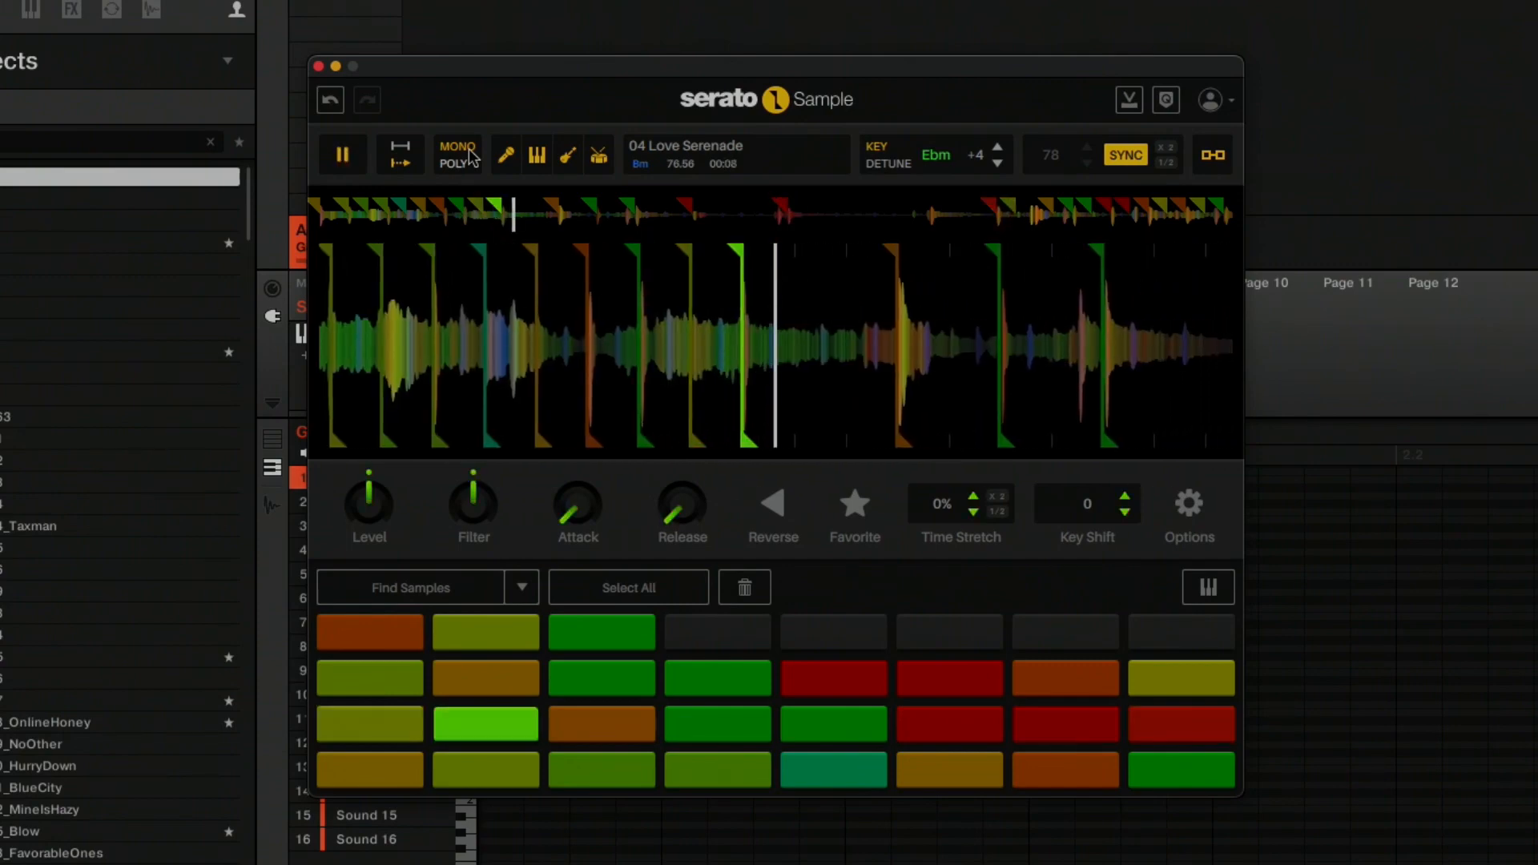
{"action": "key", "text": "k"}
{"action": "key", "text": "a"}
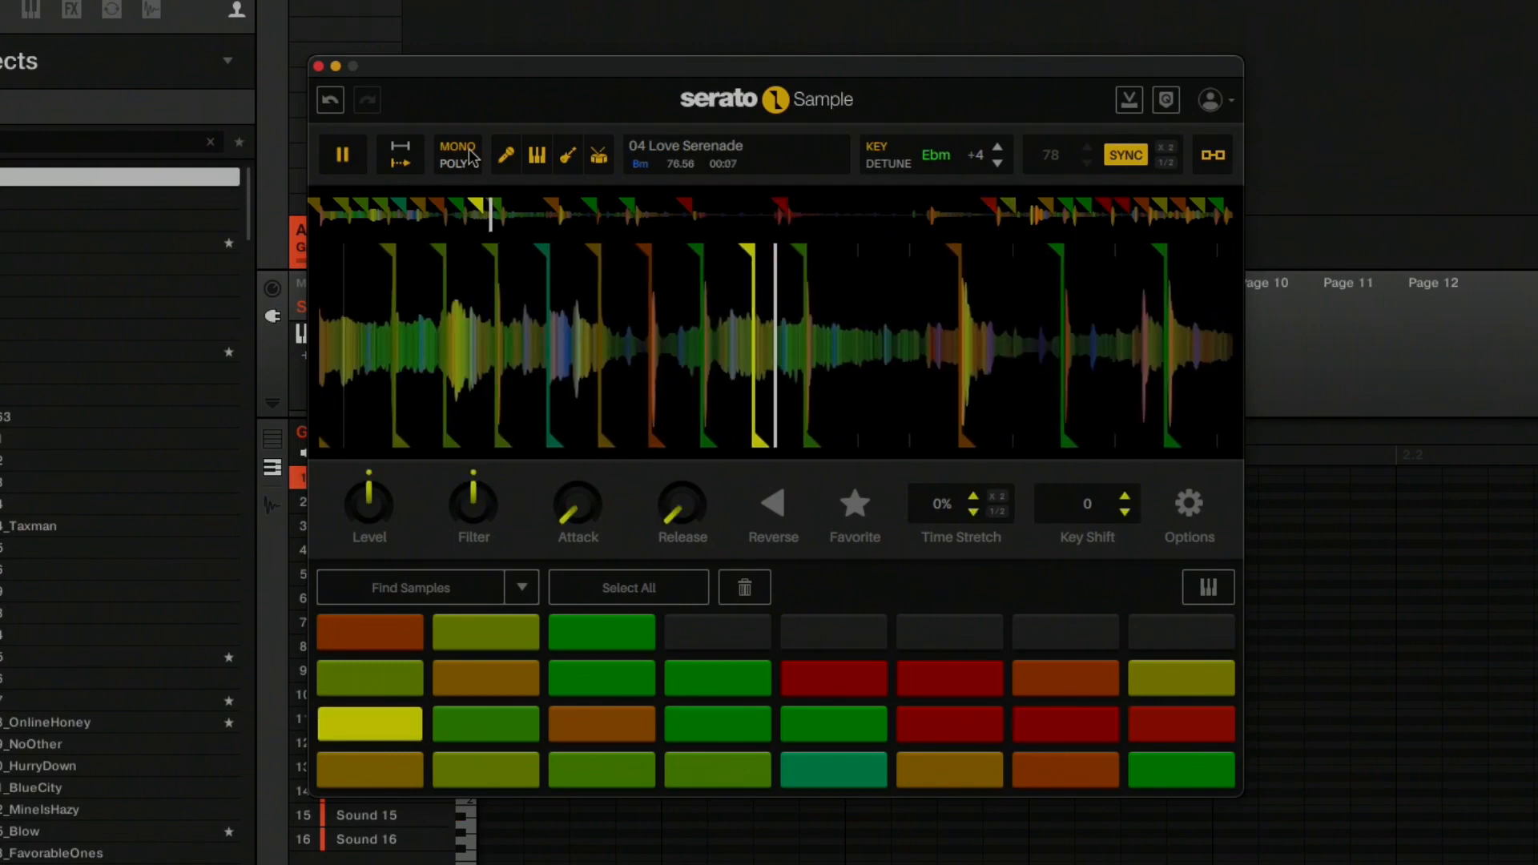
{"action": "key", "text": "s"}
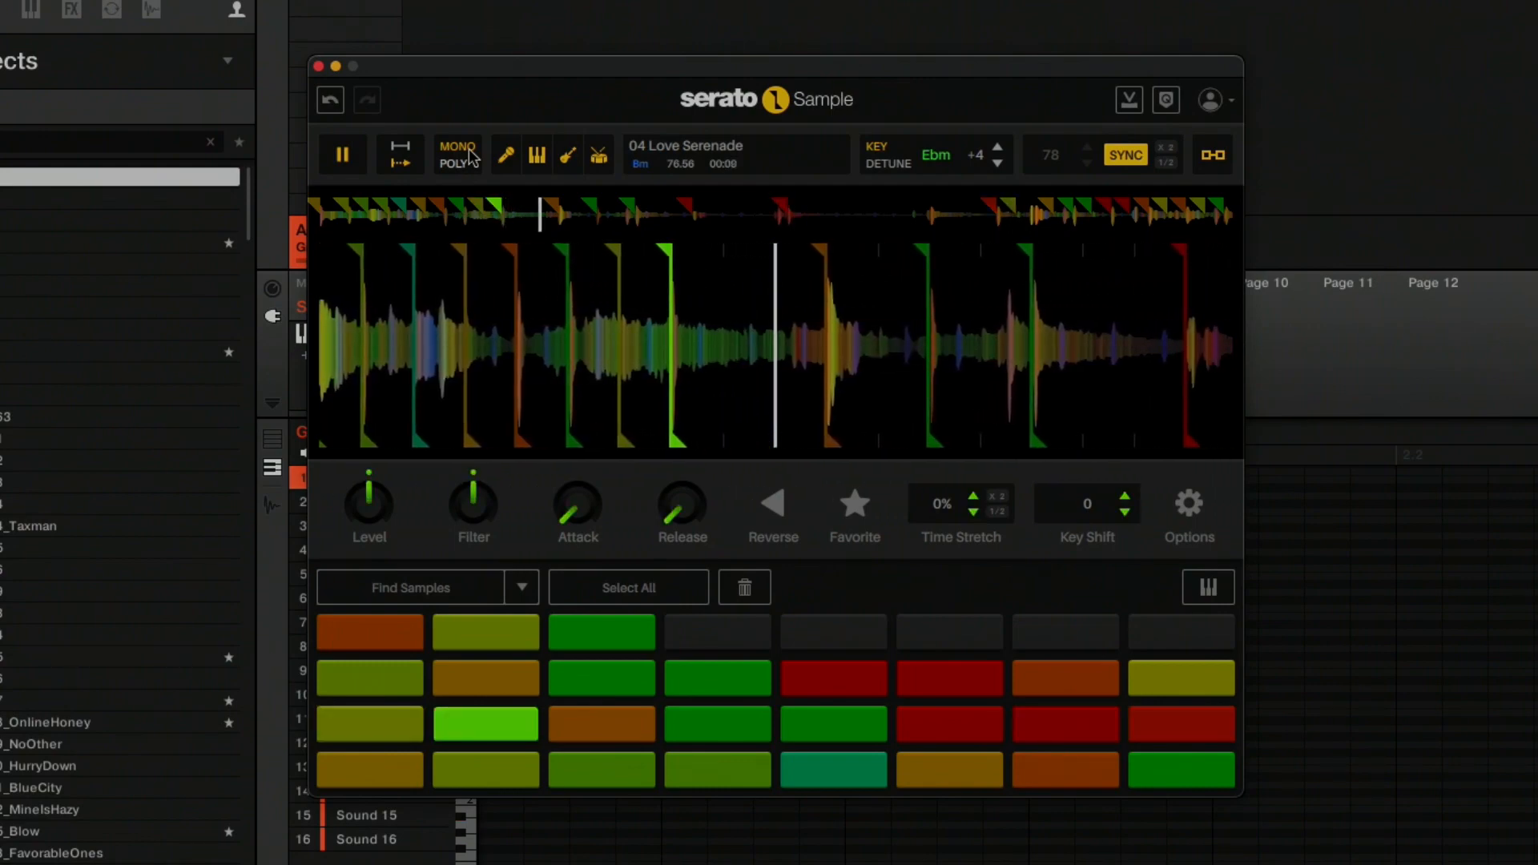
{"action": "left_click", "coordinate": [343, 160]}
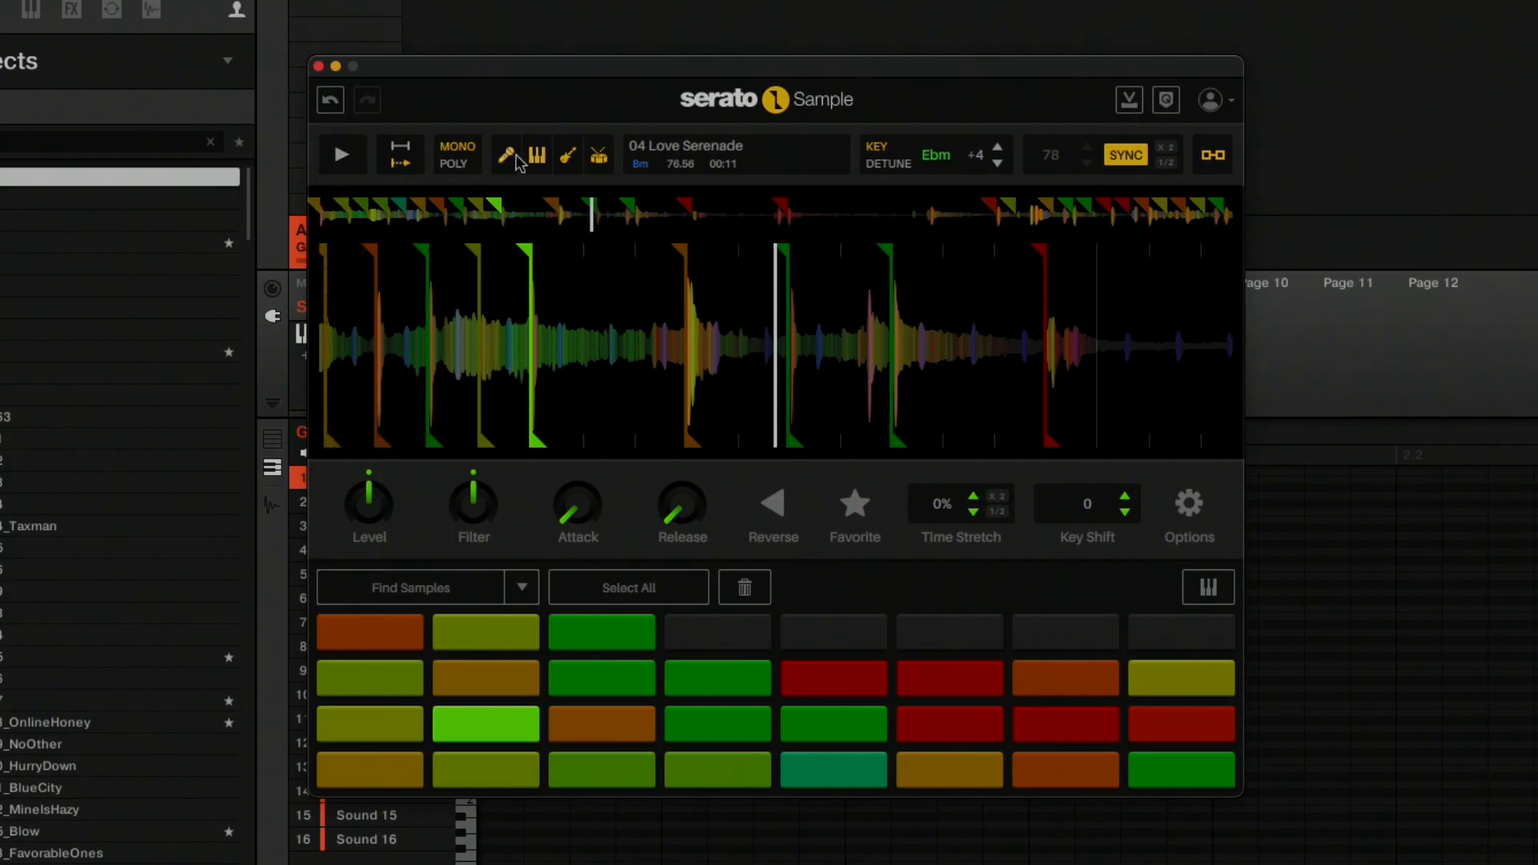
Turn off the bass and drums stems so only vocals and melody remain, then close the sampler window.
{"action": "left_click", "coordinate": [570, 158]}
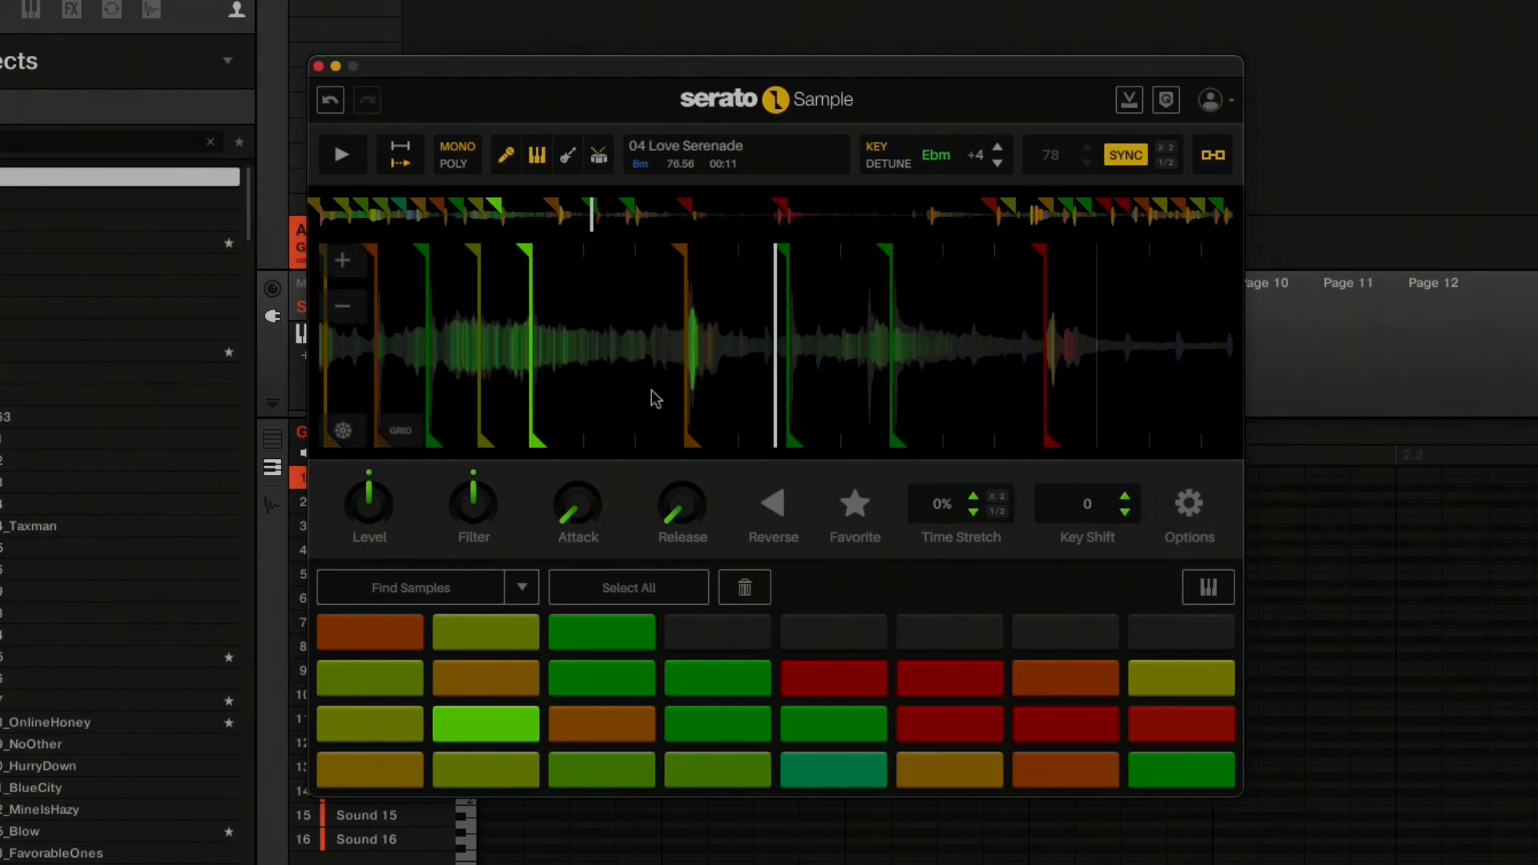
{"action": "left_click", "coordinate": [319, 67]}
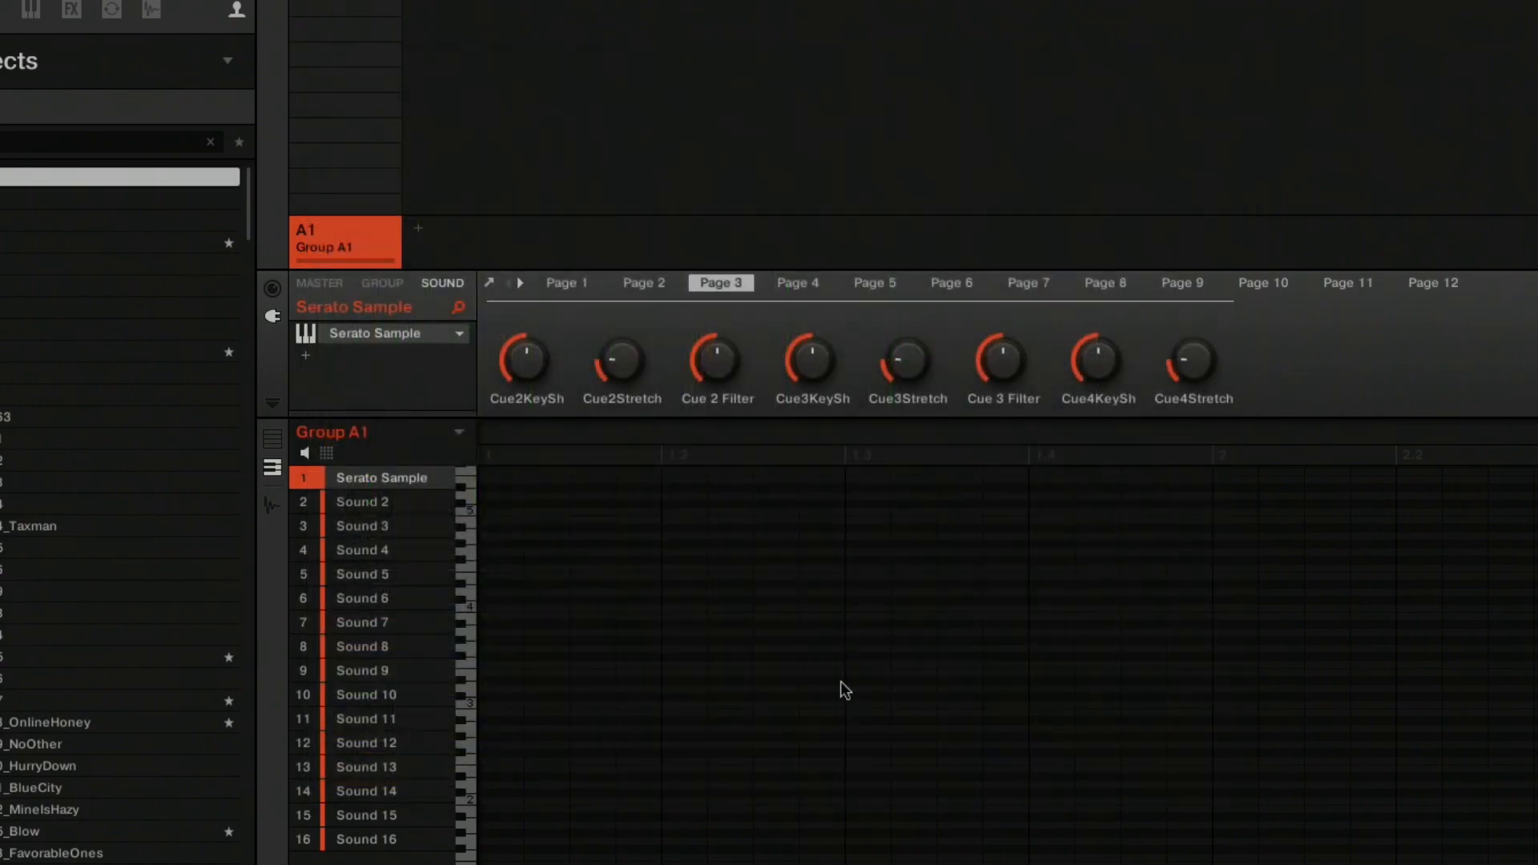
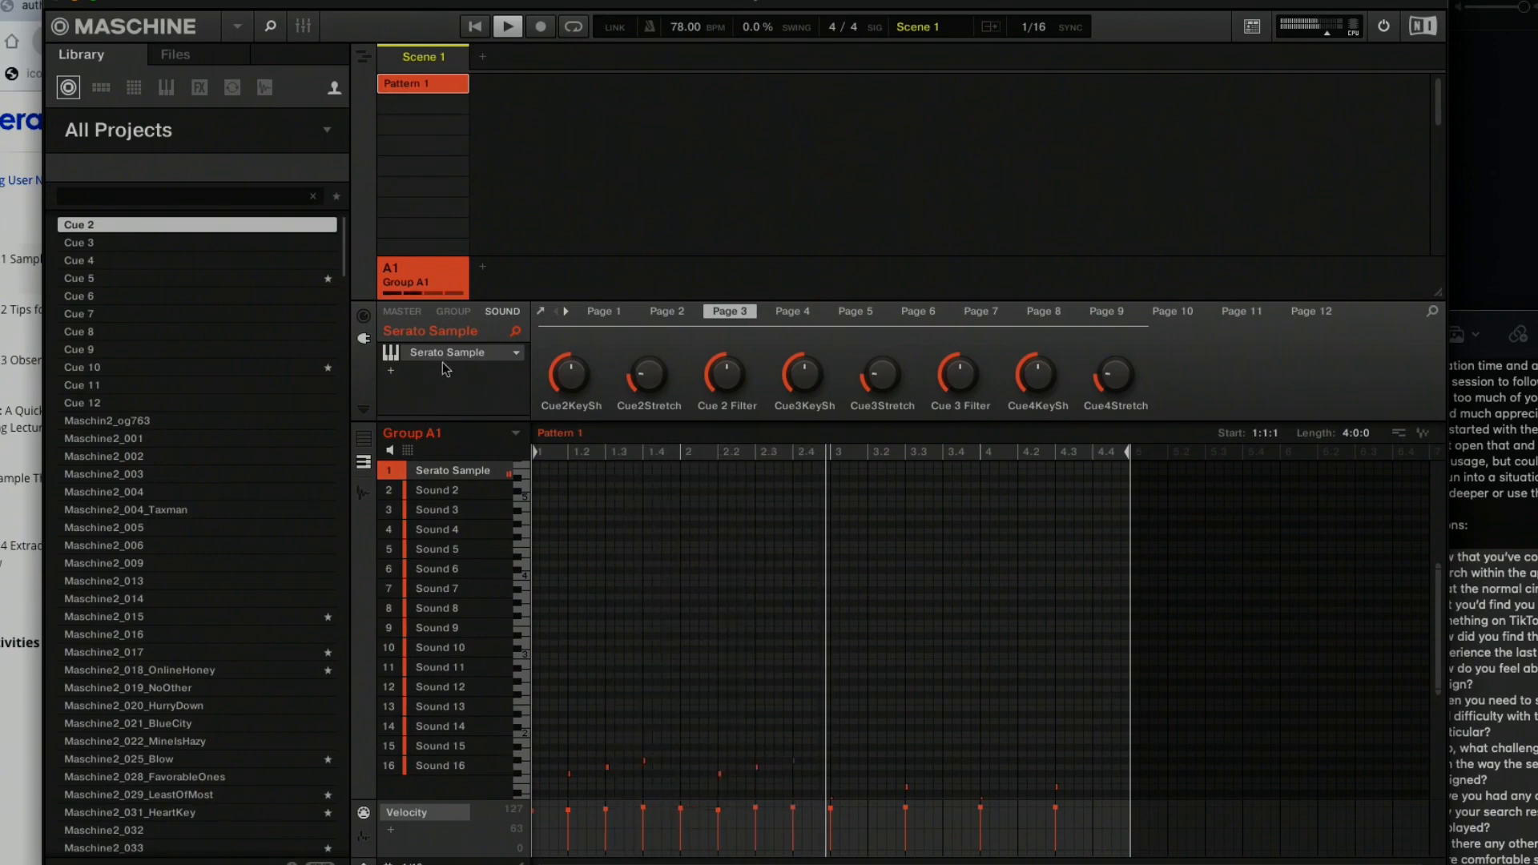
Reopen the sampler and lower the sample's key to +2 (C#m), play the pattern to check it, and close the sampler window.
{"action": "left_click", "coordinate": [538, 313]}
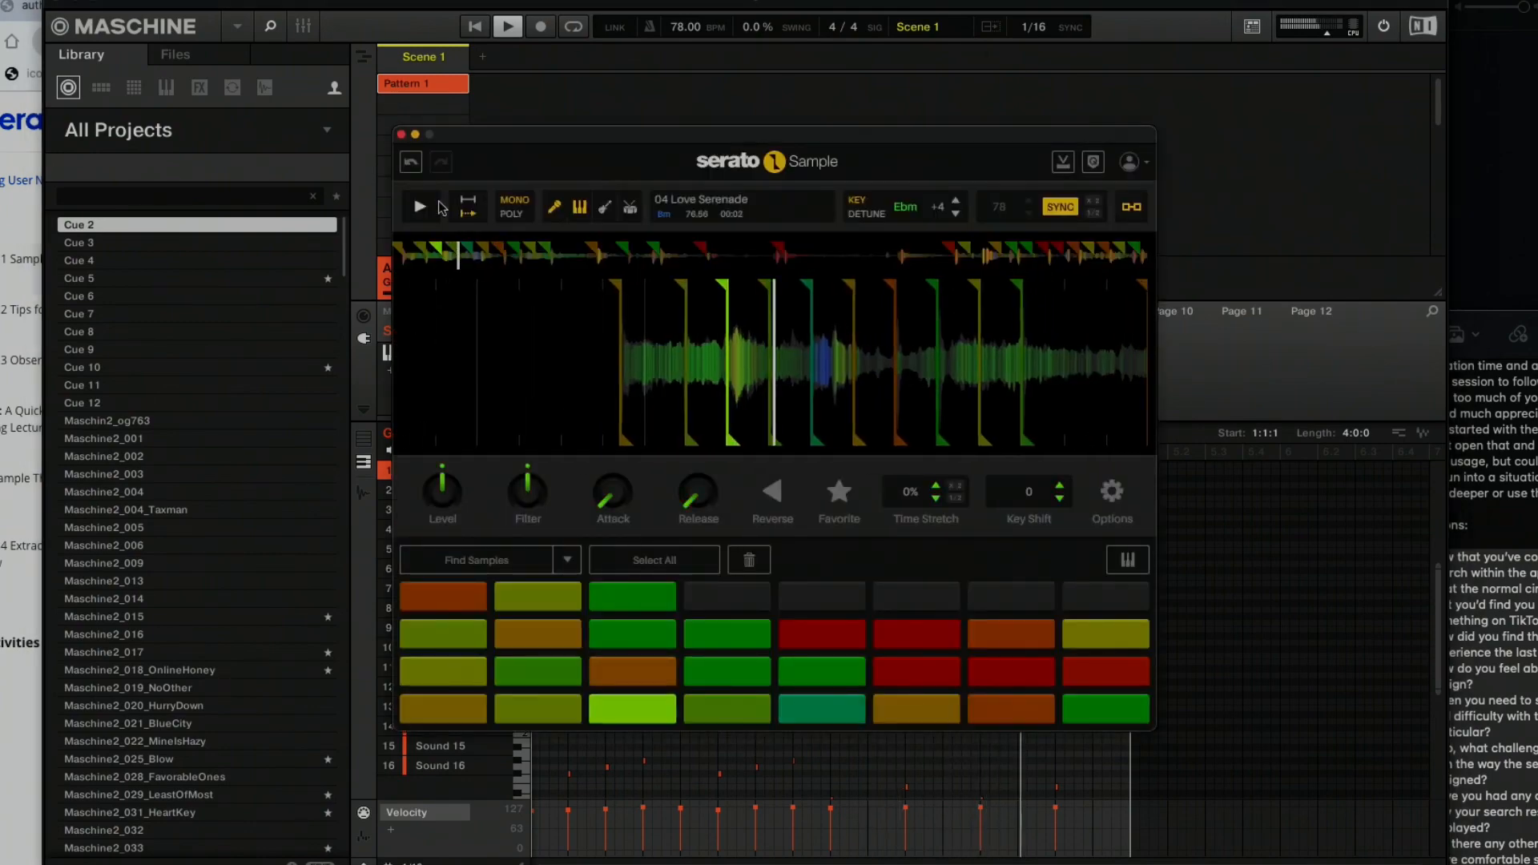
{"action": "left_click", "coordinate": [422, 208]}
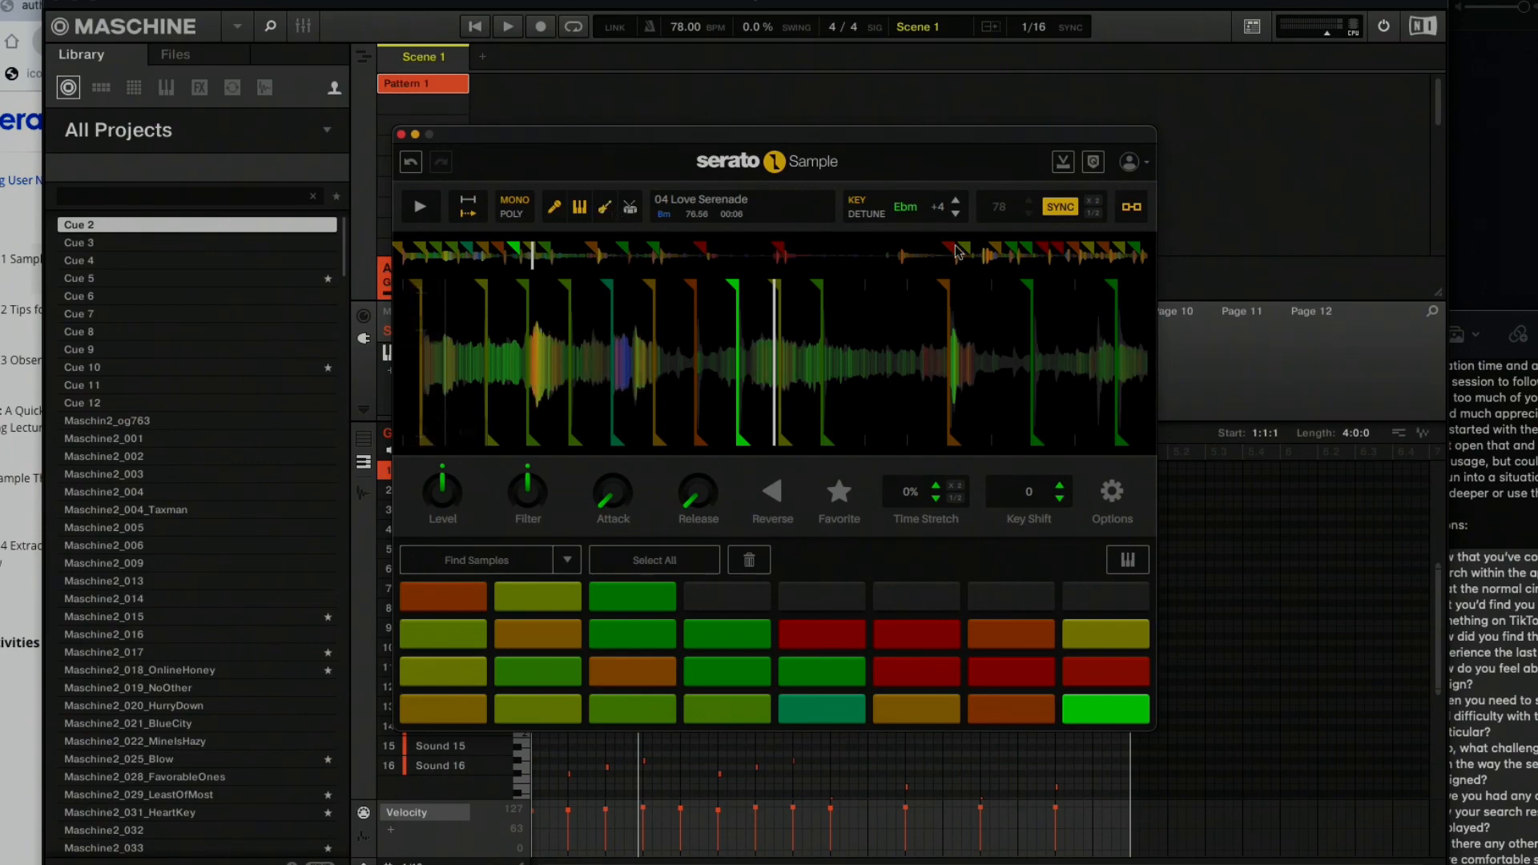
{"action": "left_click", "coordinate": [956, 215]}
{"action": "left_click", "coordinate": [956, 215]}
{"action": "key", "text": "space"}
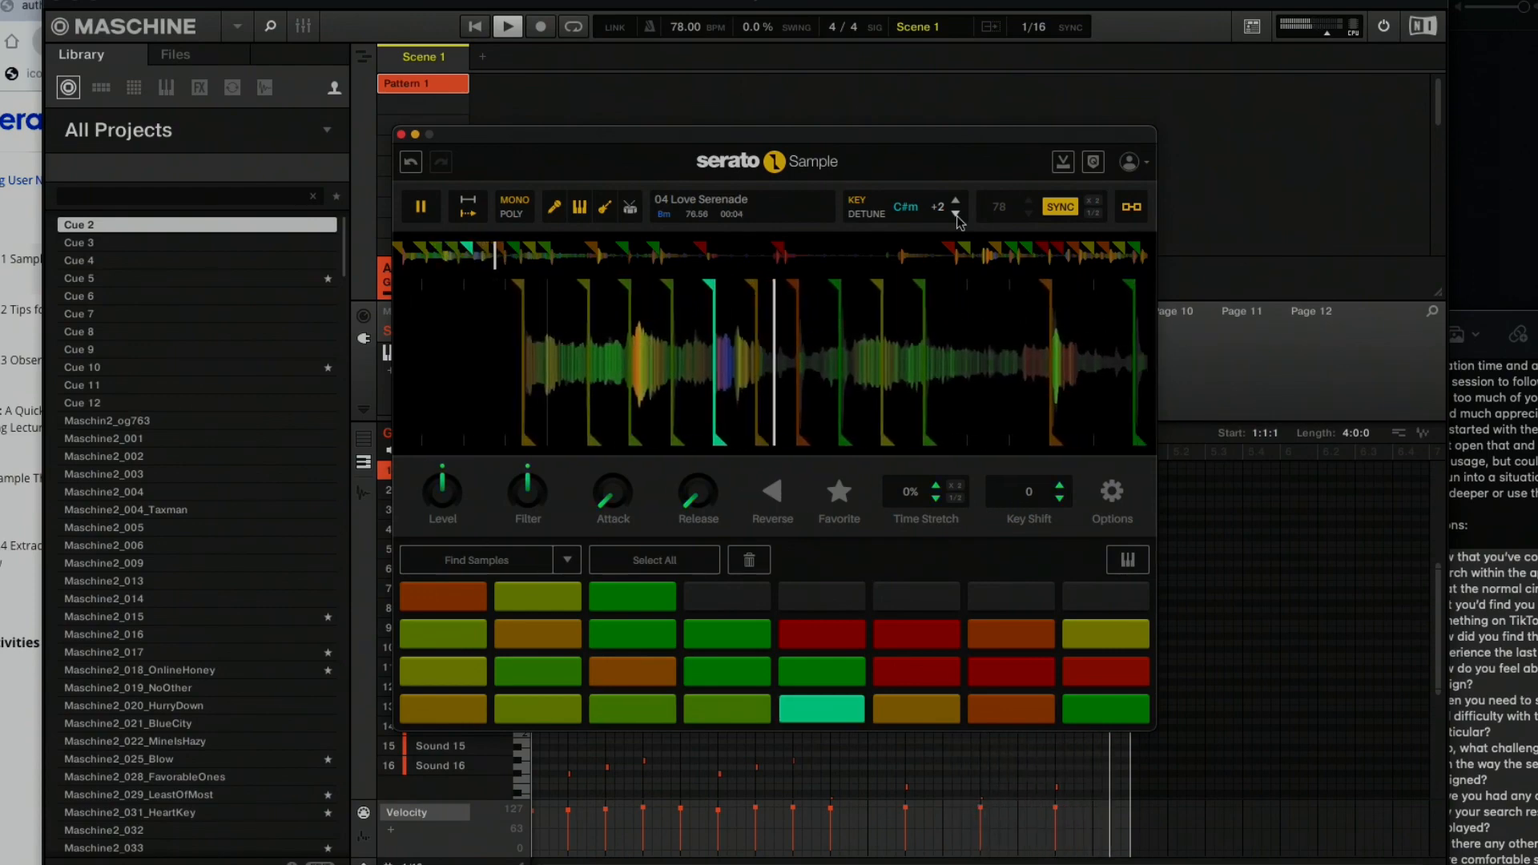
{"action": "key", "text": "space"}
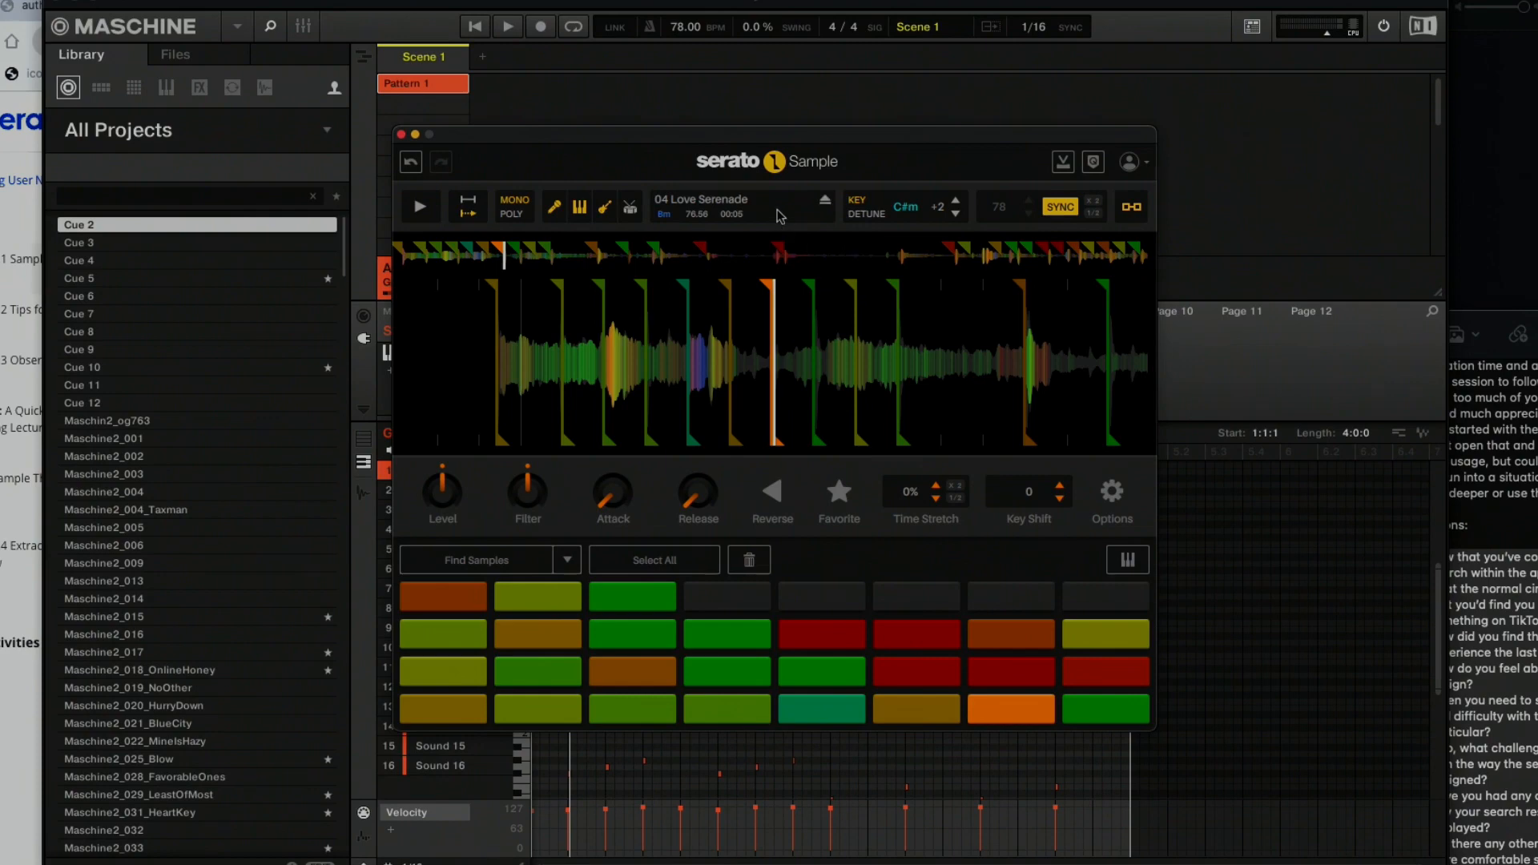
{"action": "left_click", "coordinate": [401, 135]}
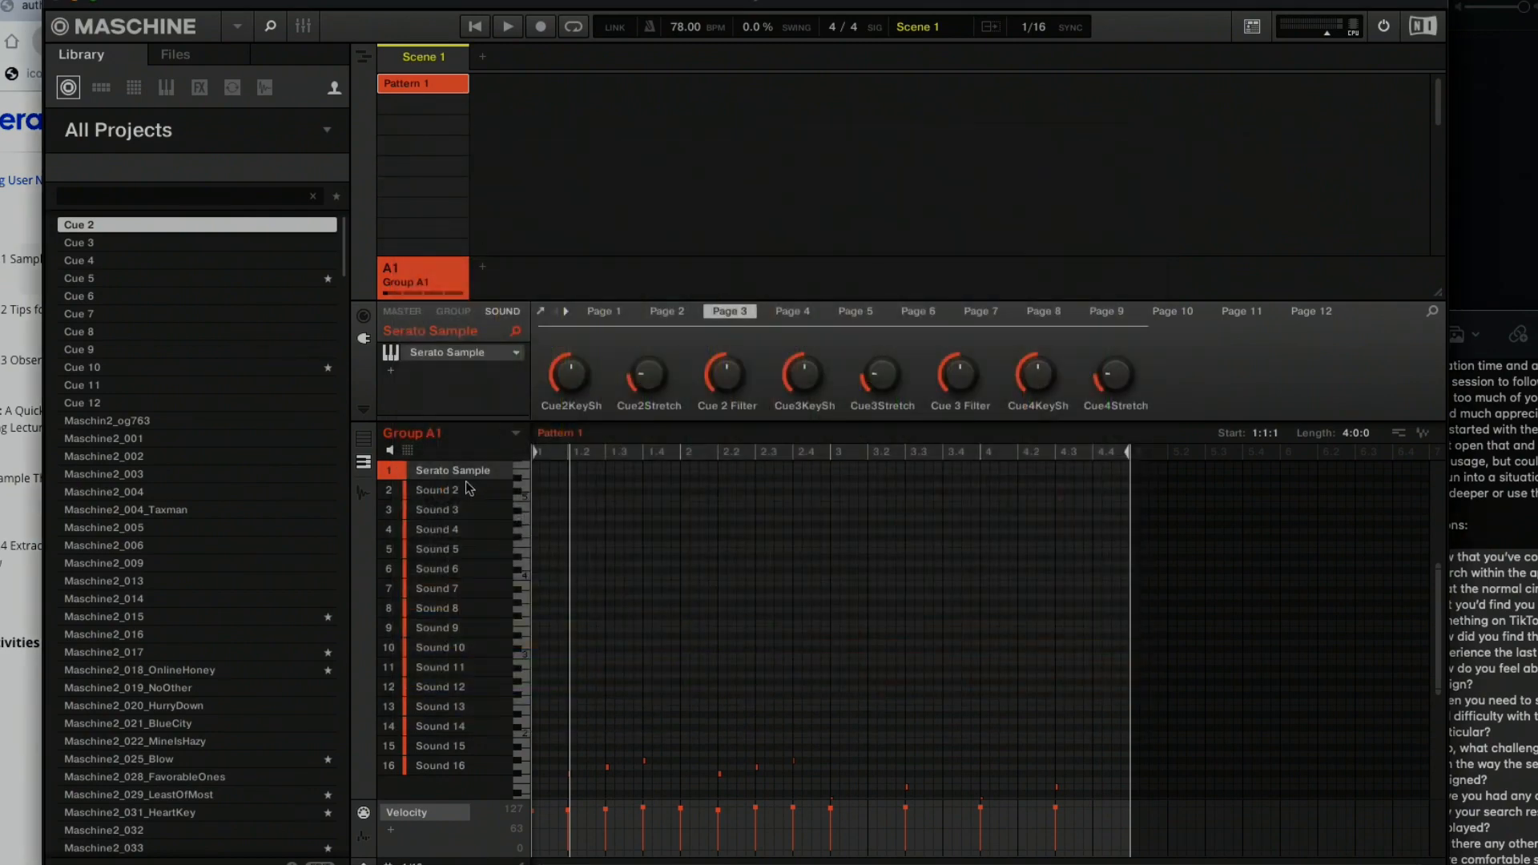
Copy the Serato Sample sound from slot 1 and paste it into slot 2 of Group A1.
{"action": "right_click", "coordinate": [459, 474]}
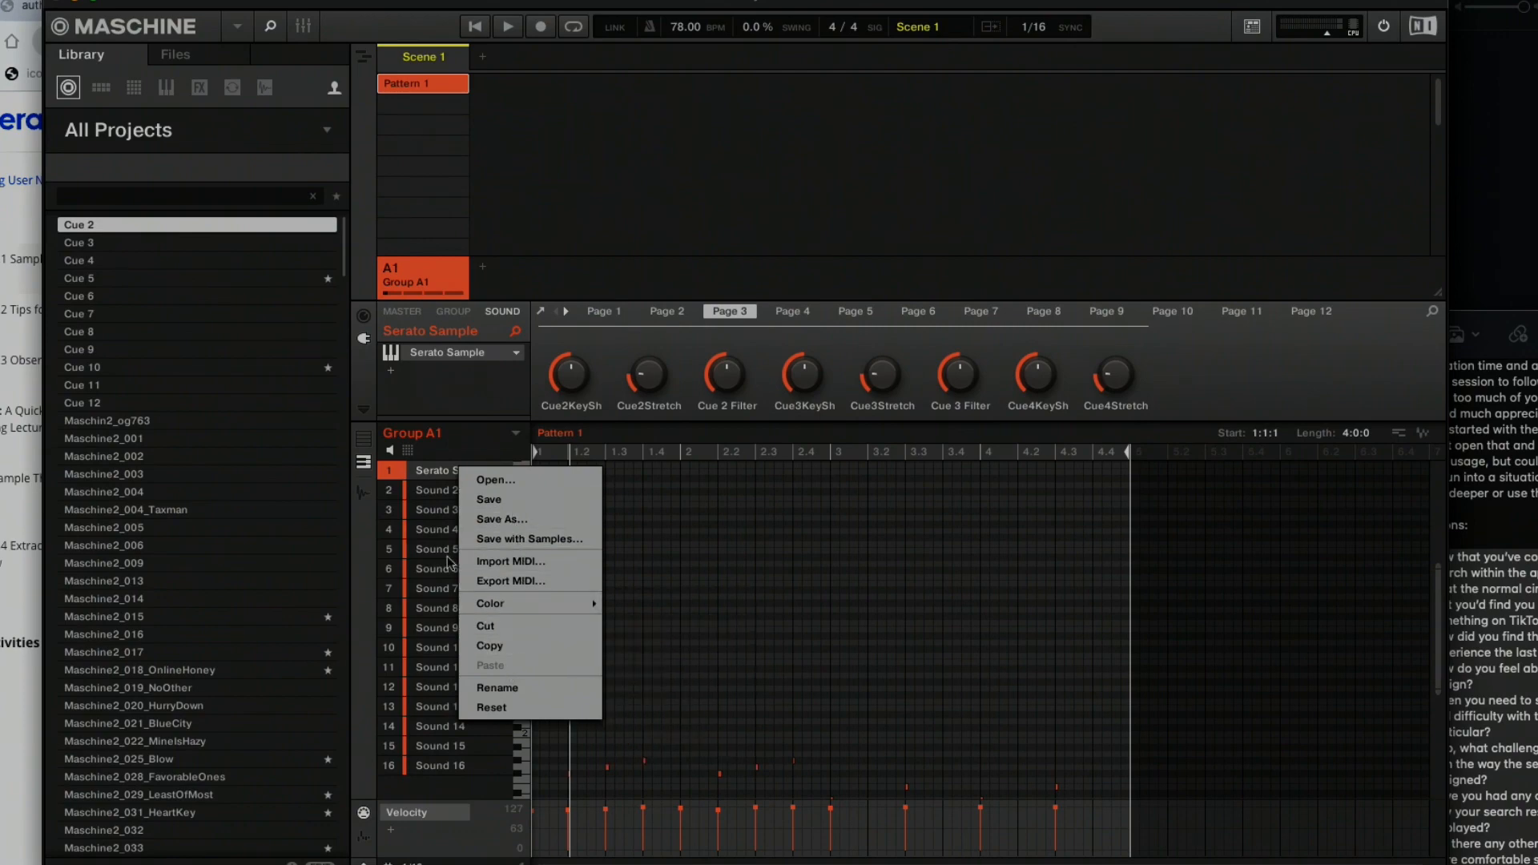
{"action": "left_click", "coordinate": [438, 476]}
{"action": "right_click", "coordinate": [438, 478]}
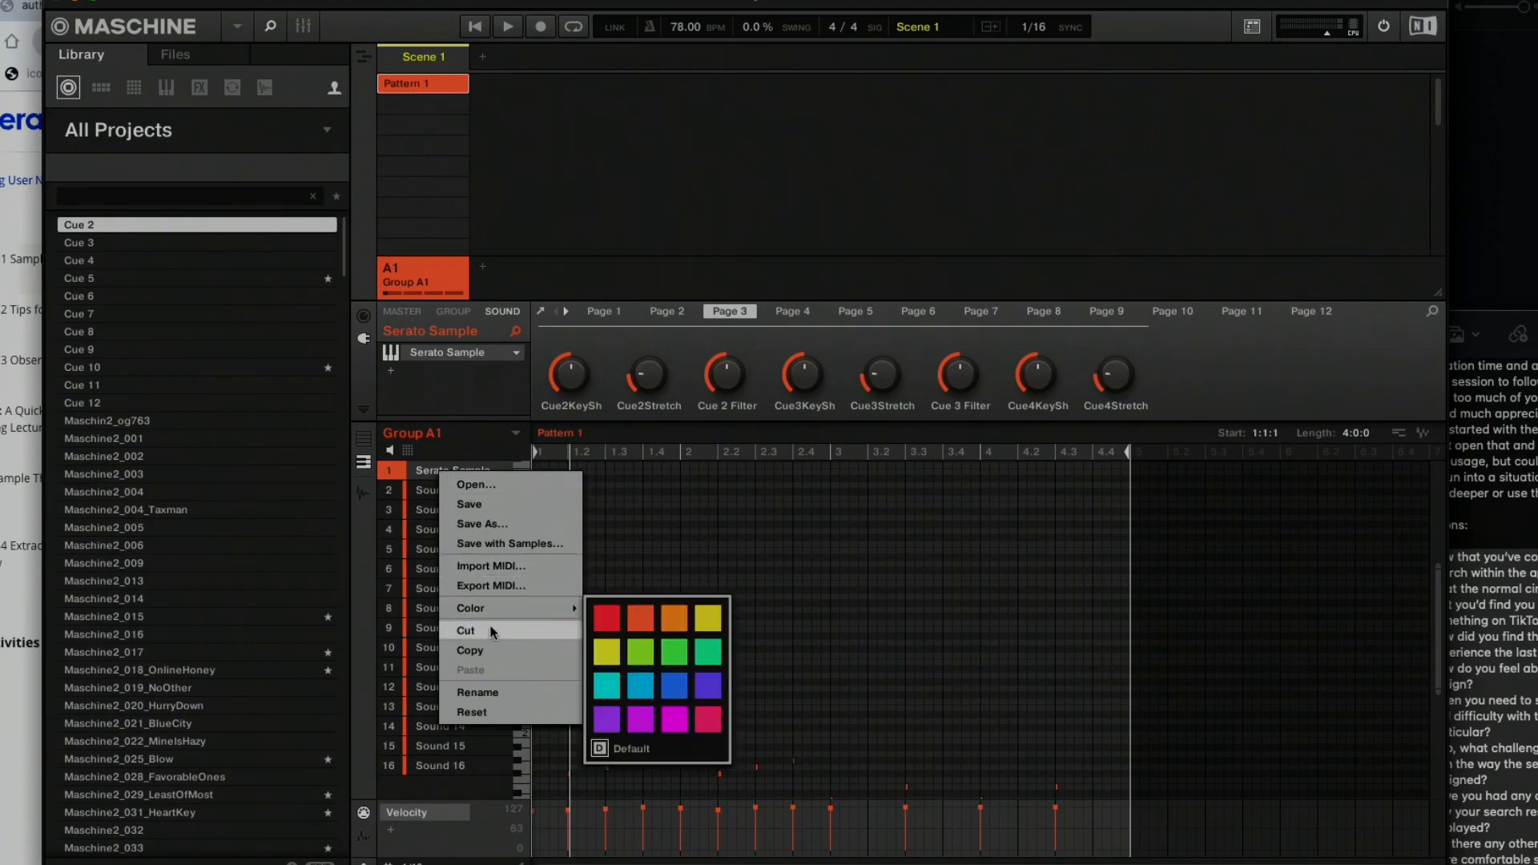
{"action": "left_click", "coordinate": [487, 655]}
{"action": "left_click", "coordinate": [435, 491]}
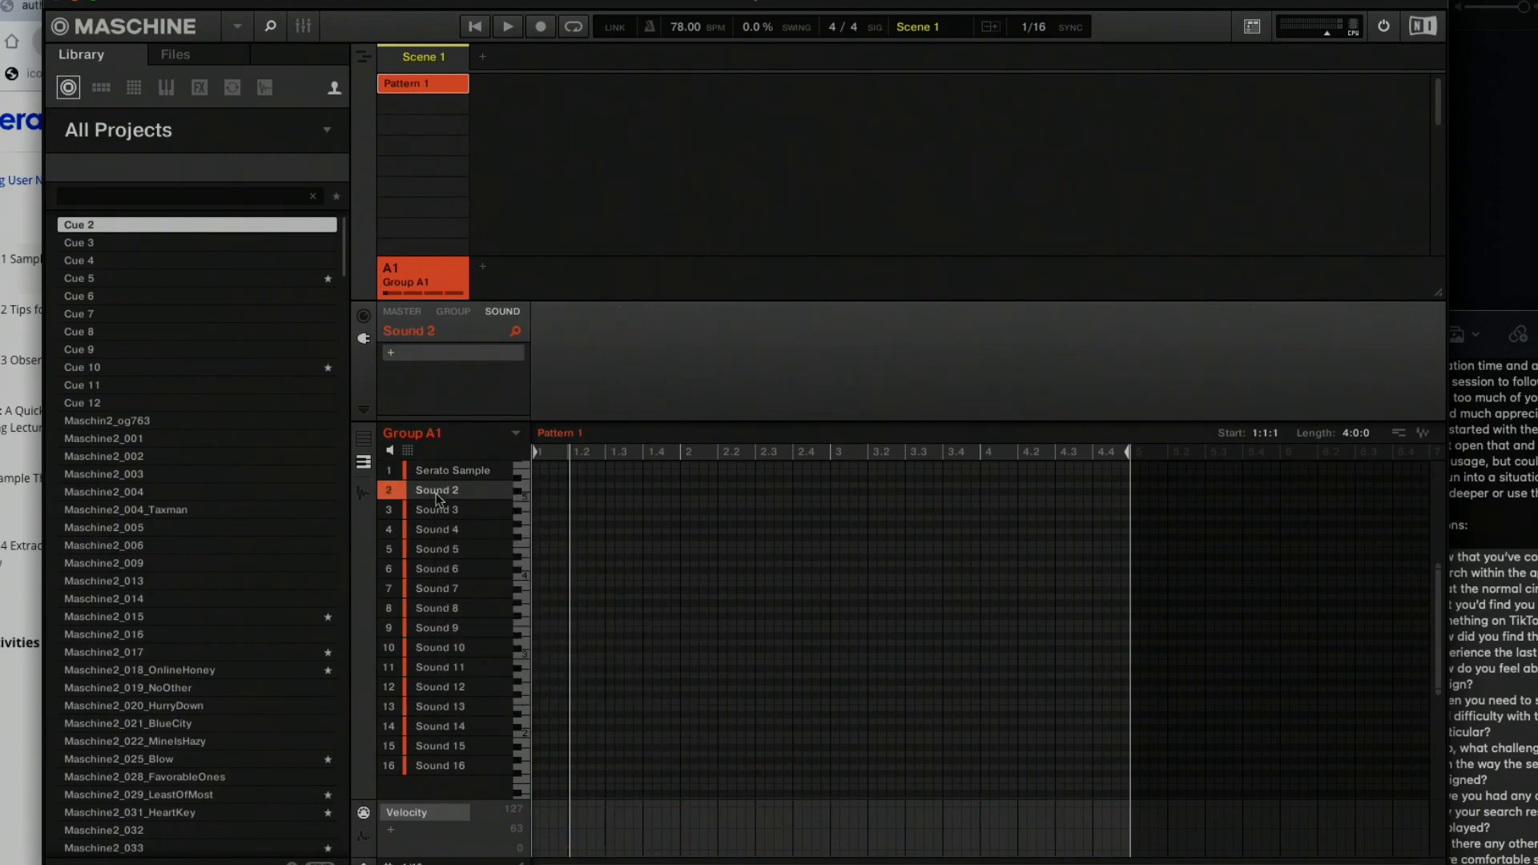
{"action": "right_click", "coordinate": [436, 493]}
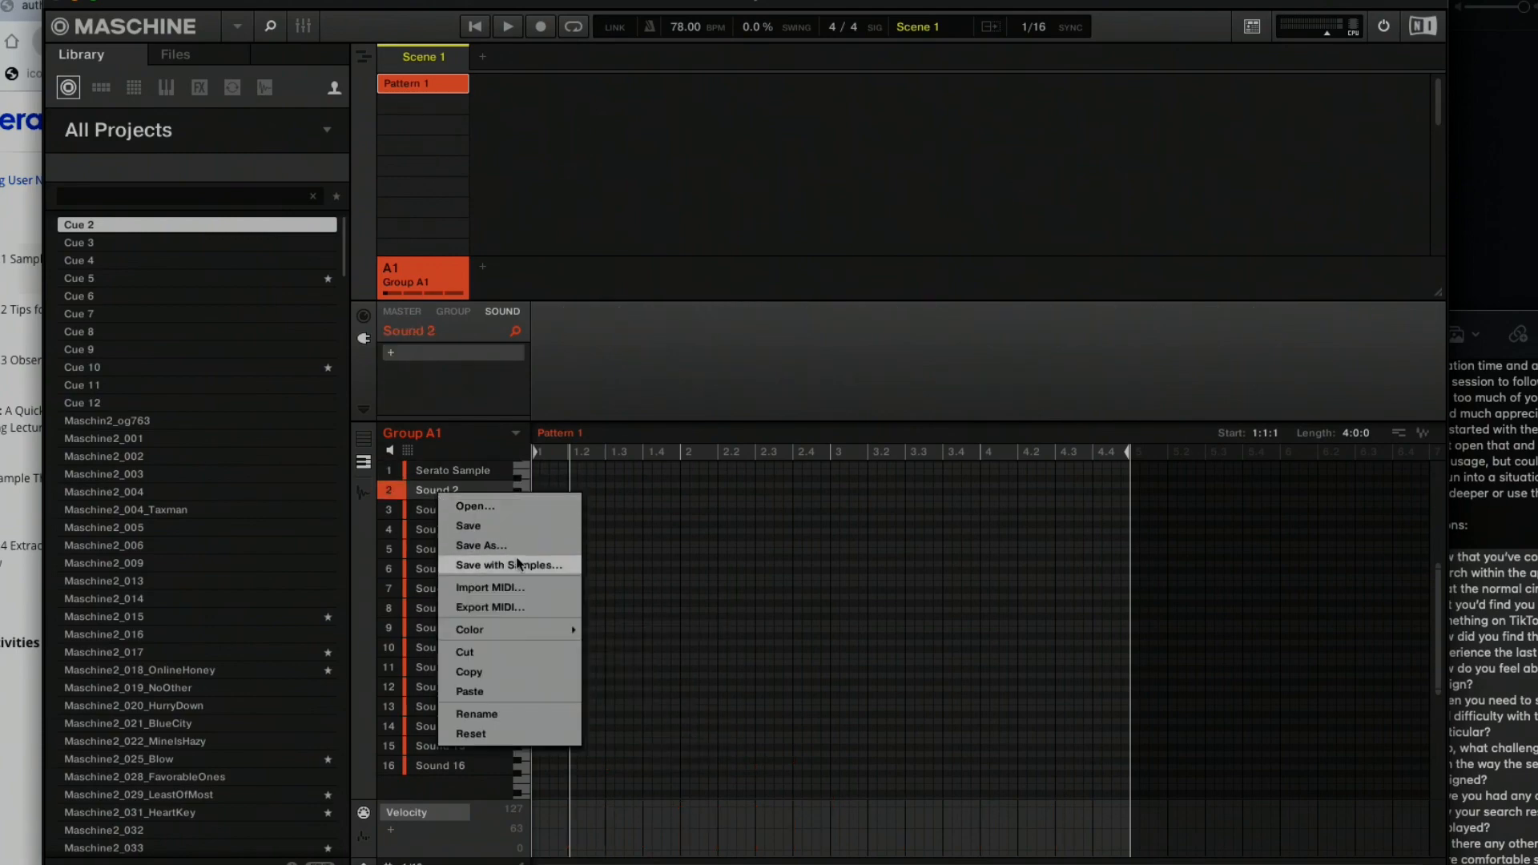
{"action": "left_click", "coordinate": [492, 687]}
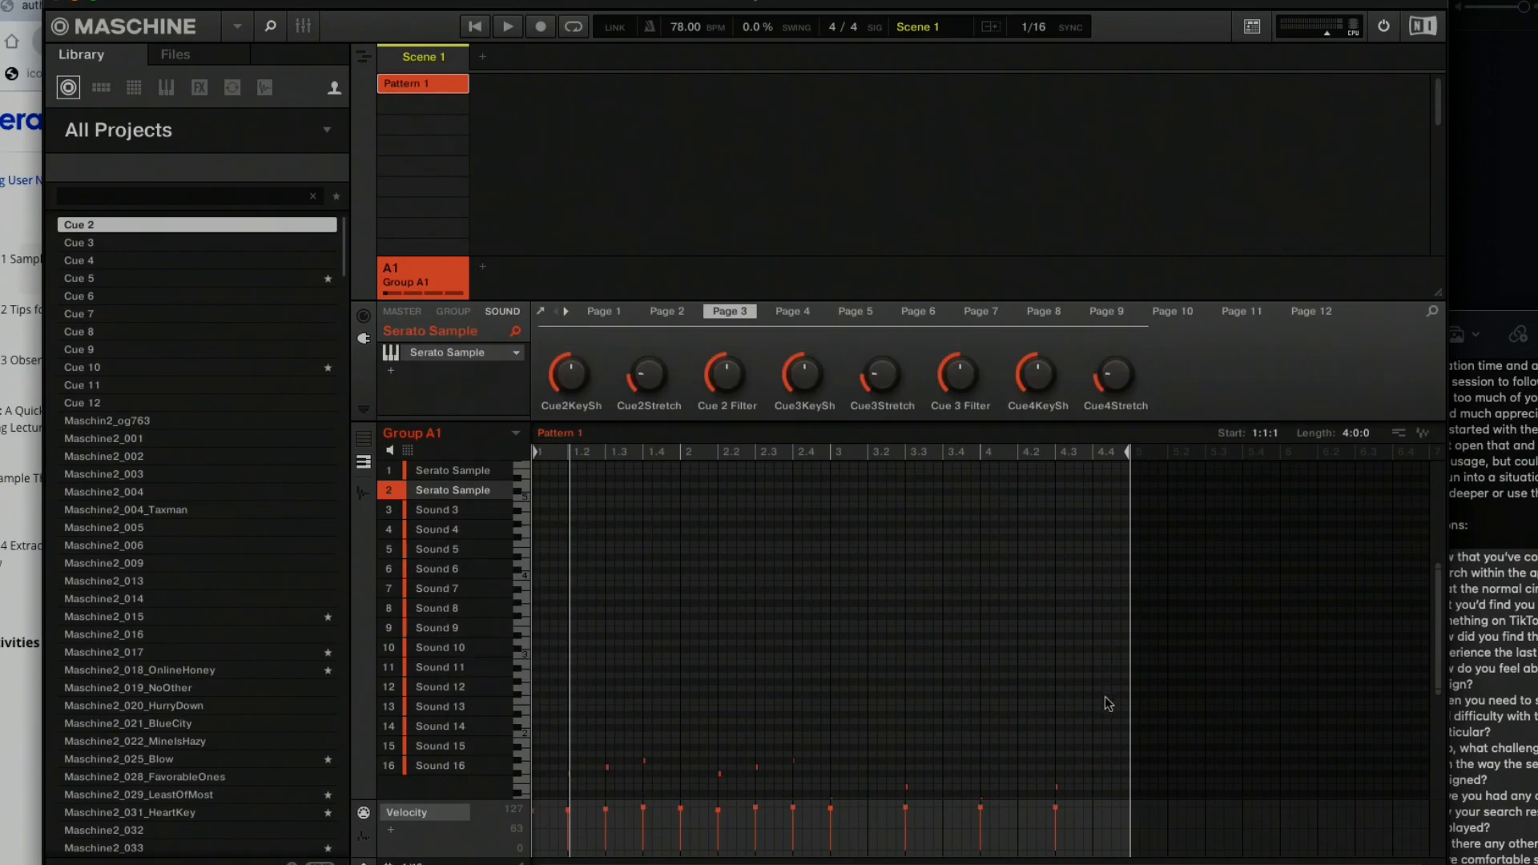
Delete all the copied notes from Pattern 1 of the duplicated sound in slot 2.
{"action": "left_click_drag", "start_coordinate": [1092, 729], "coordinate": [521, 735]}
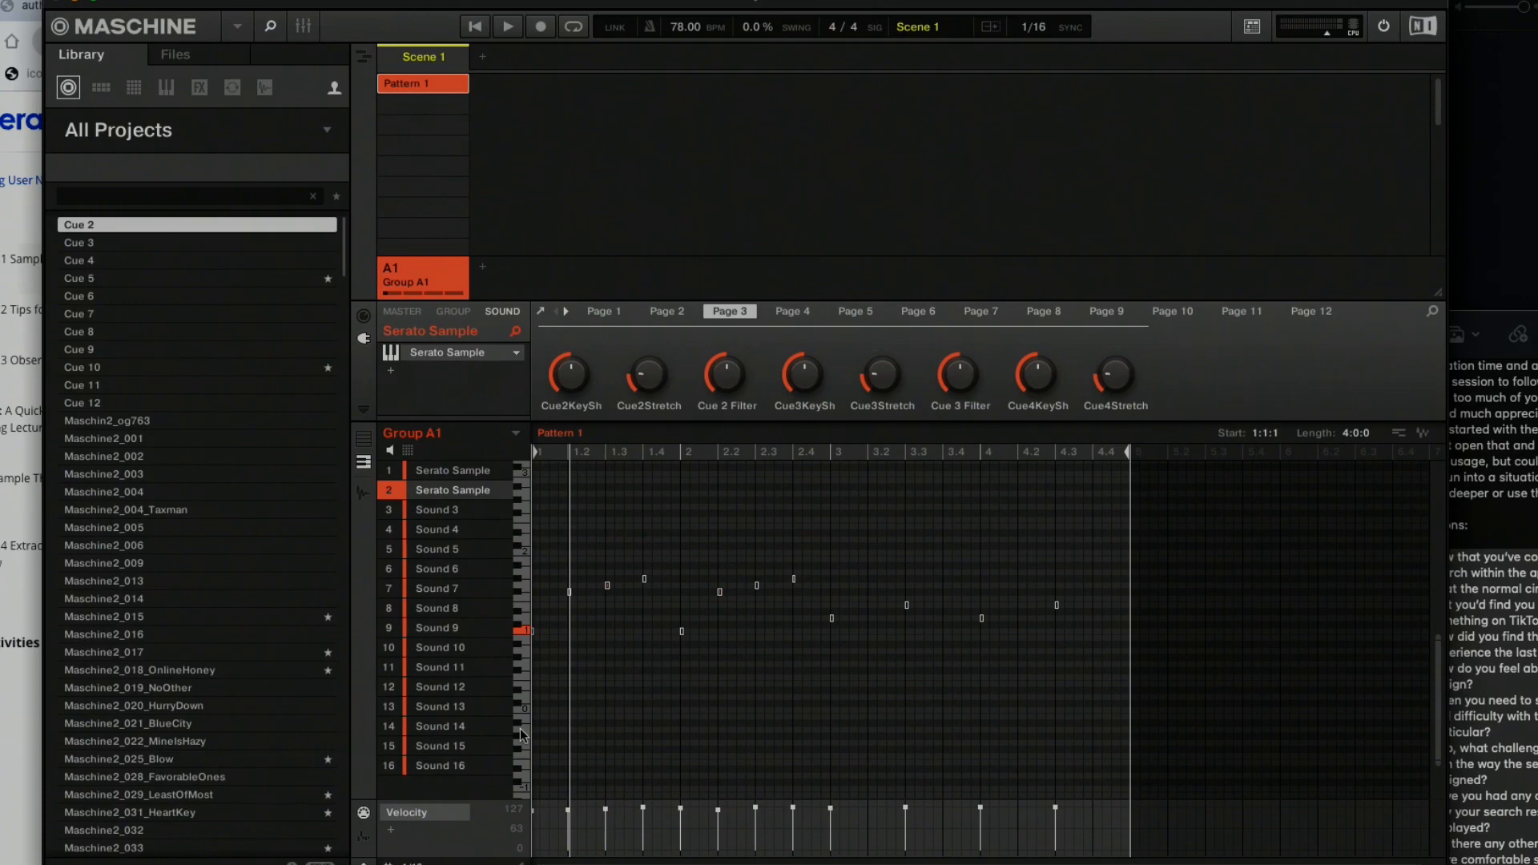
{"action": "key", "text": "Delete"}
{"action": "scroll", "coordinate": [659, 683], "scroll_direction": "up", "scroll_amount": 3}
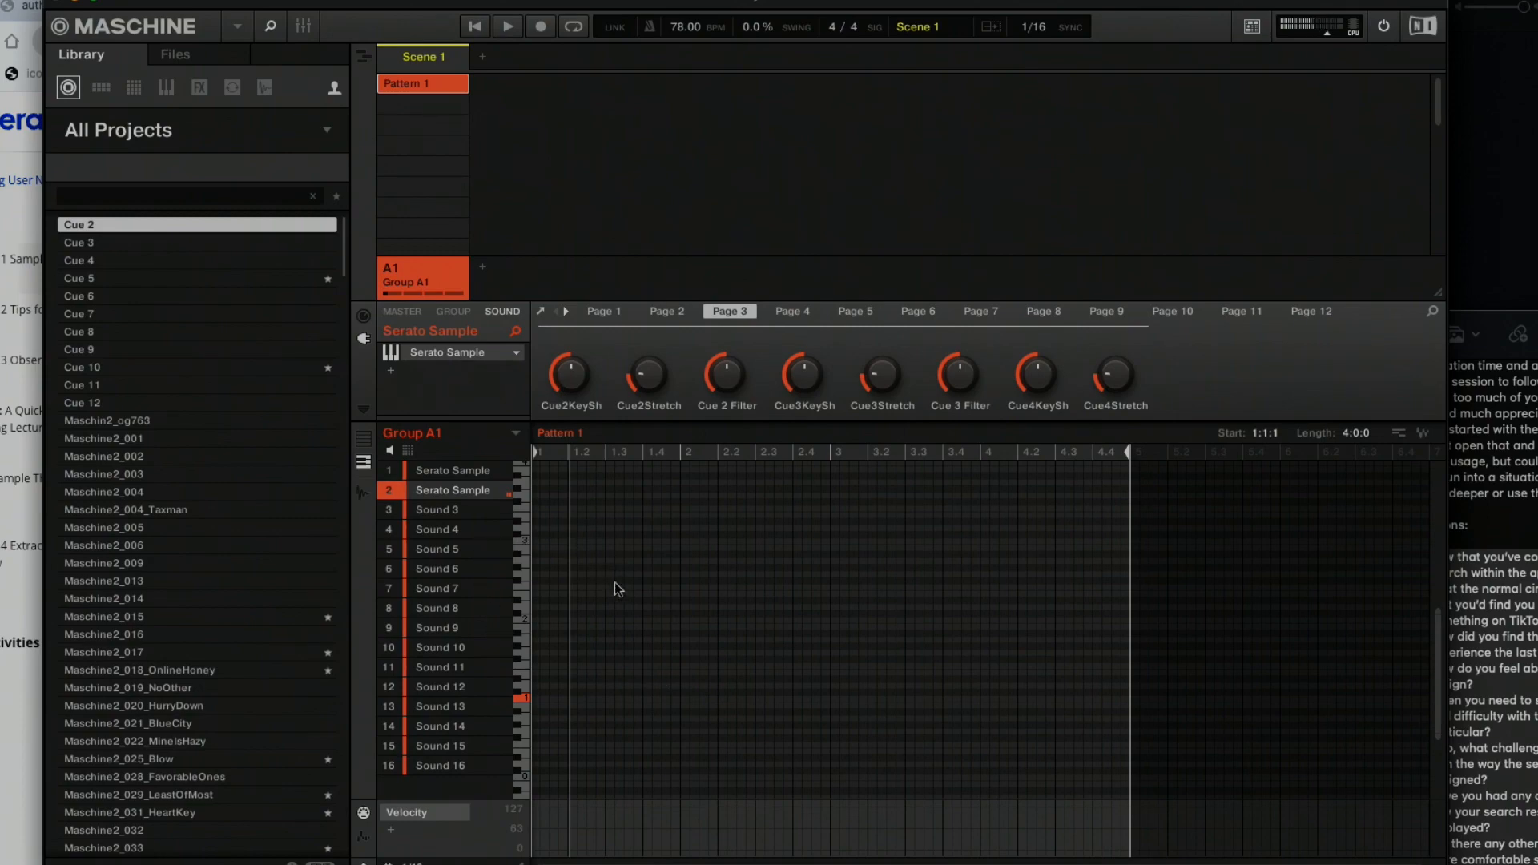
Open the duplicated sampler, set it to slice playback instead of continuous, and audition red slices in the second row up.
{"action": "left_click", "coordinate": [539, 314]}
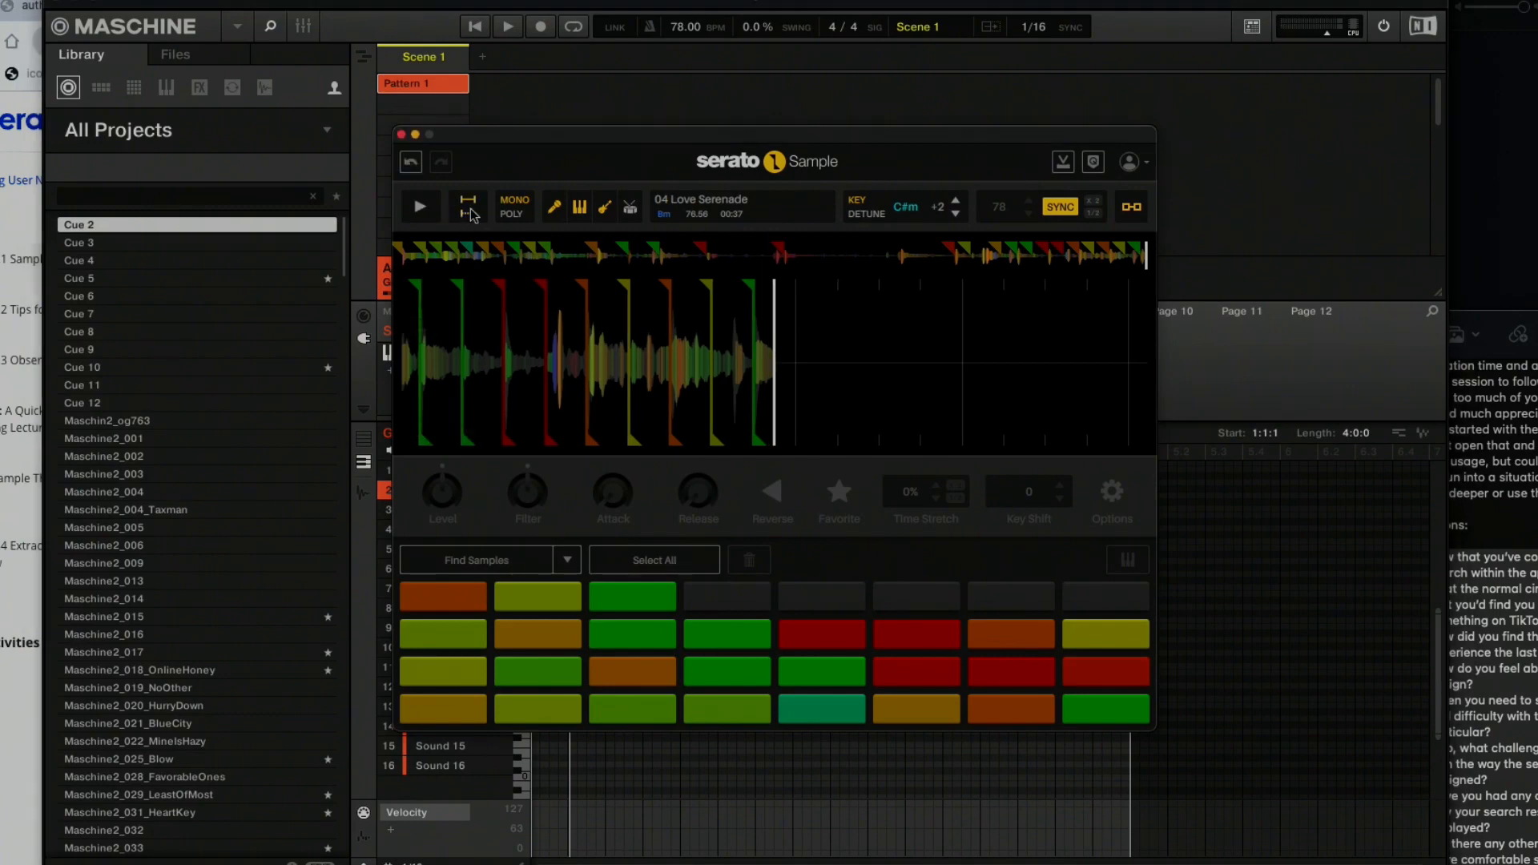
{"action": "key", "text": "space"}
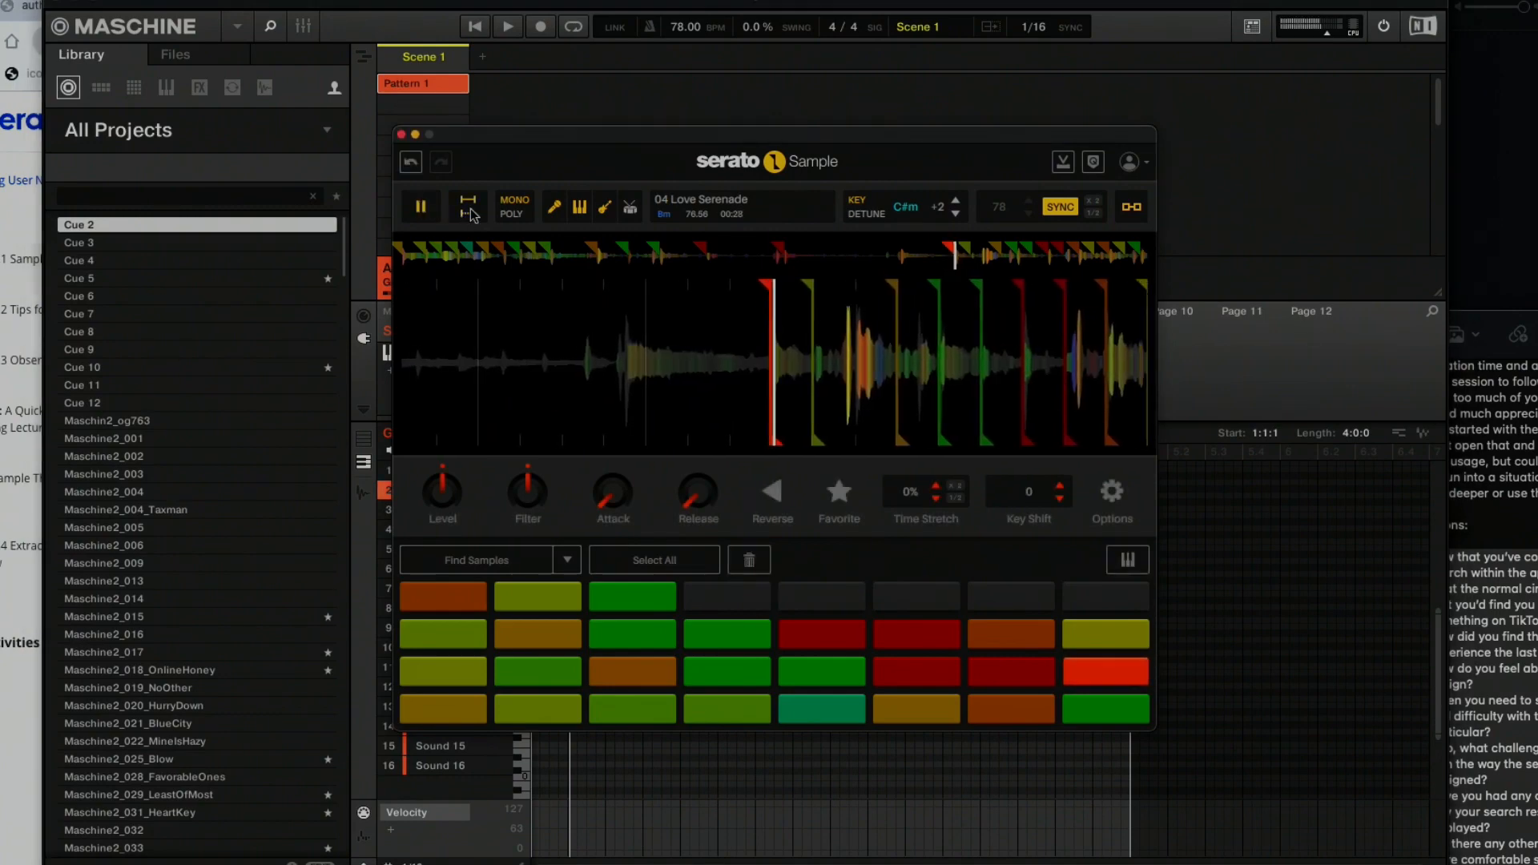
{"action": "key", "text": "space"}
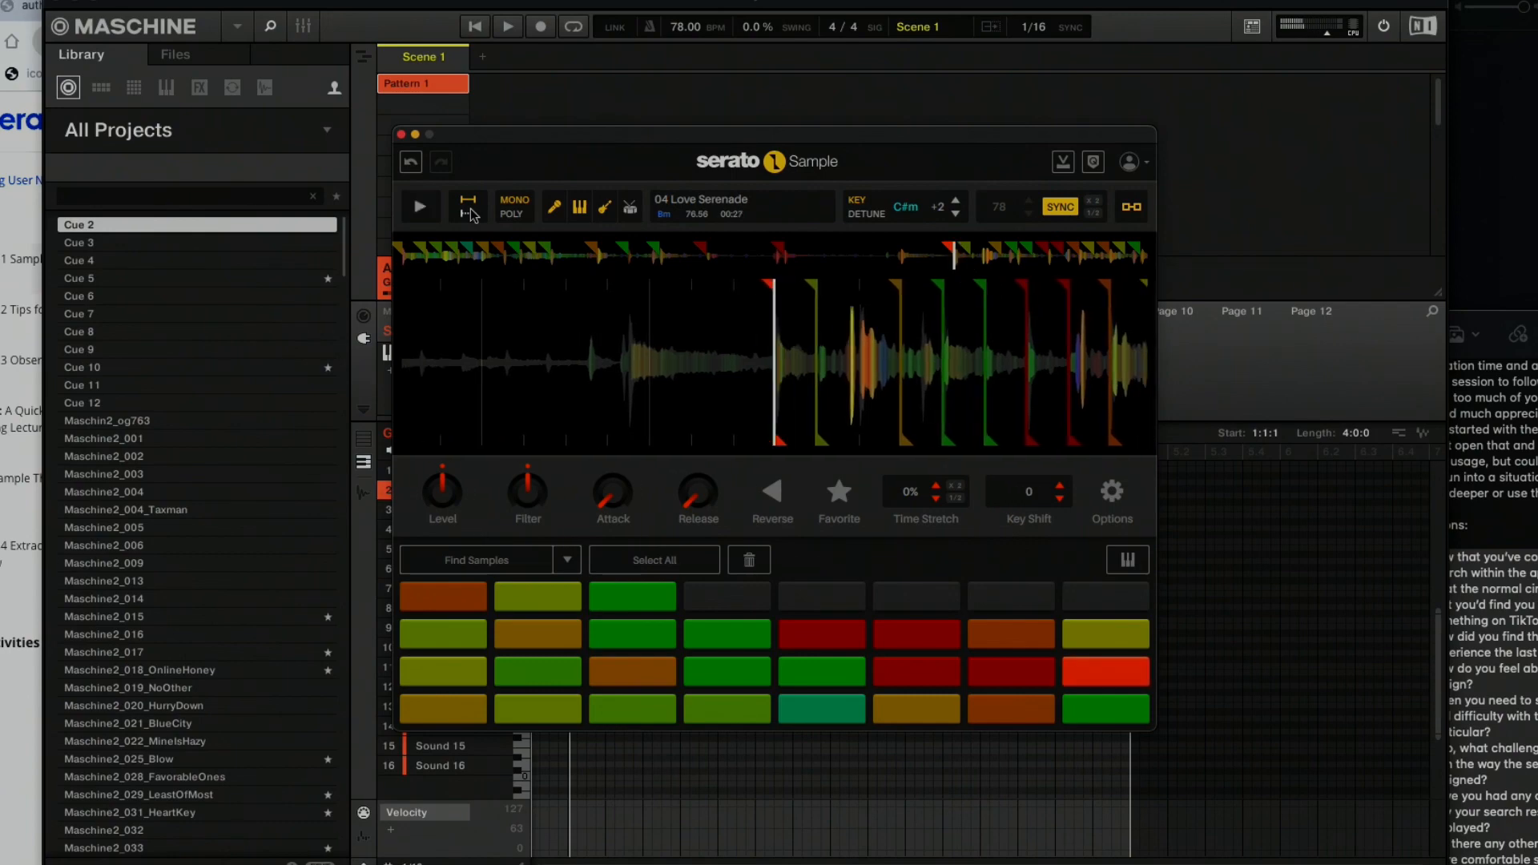
{"action": "key", "text": "space"}
{"action": "key", "text": "space"}
{"action": "key", "text": "space"}
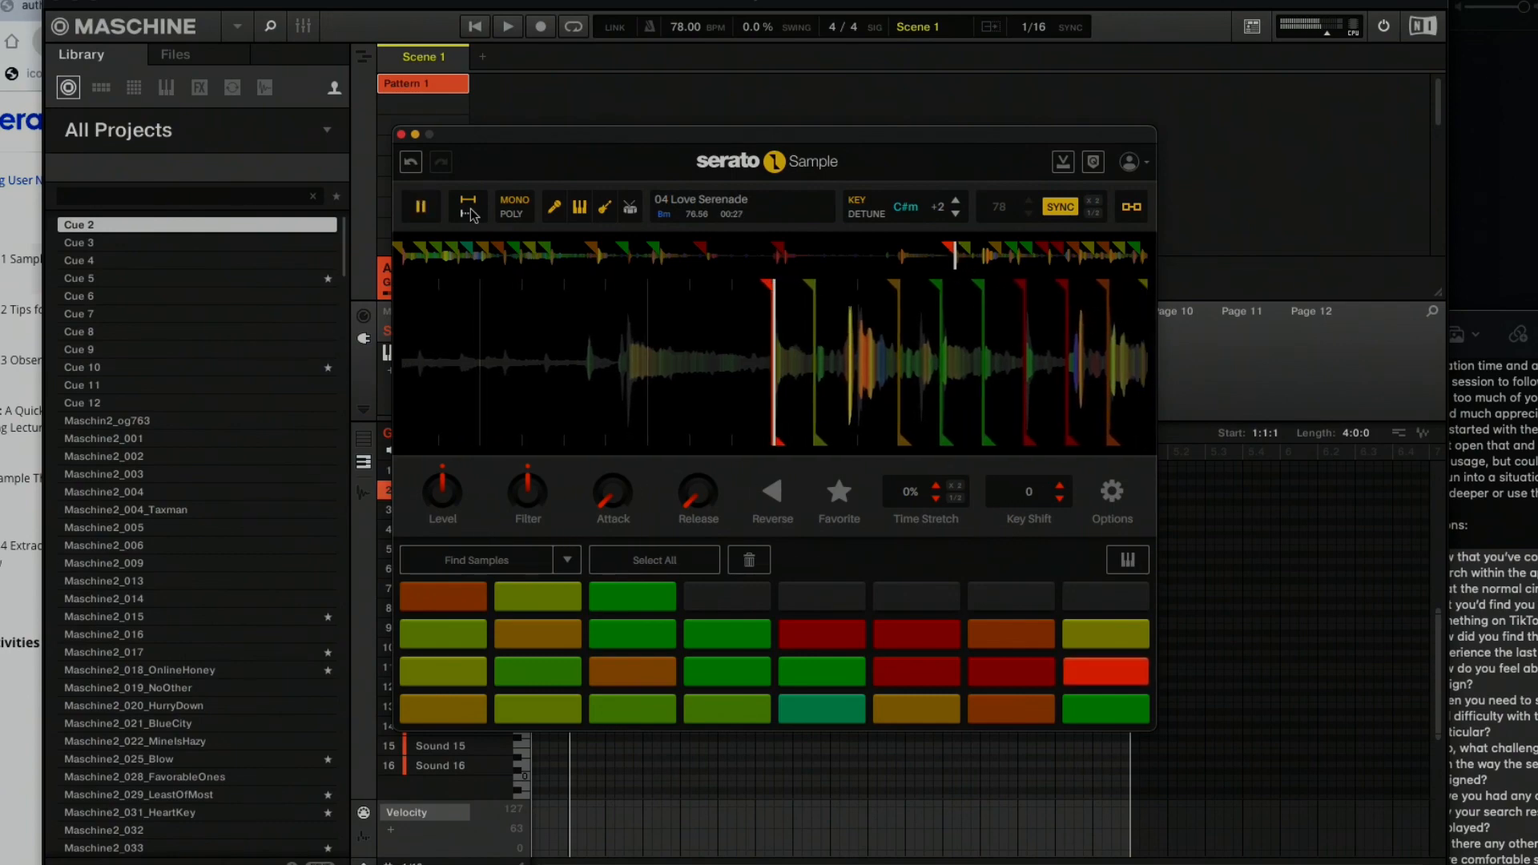
{"action": "key", "text": "space"}
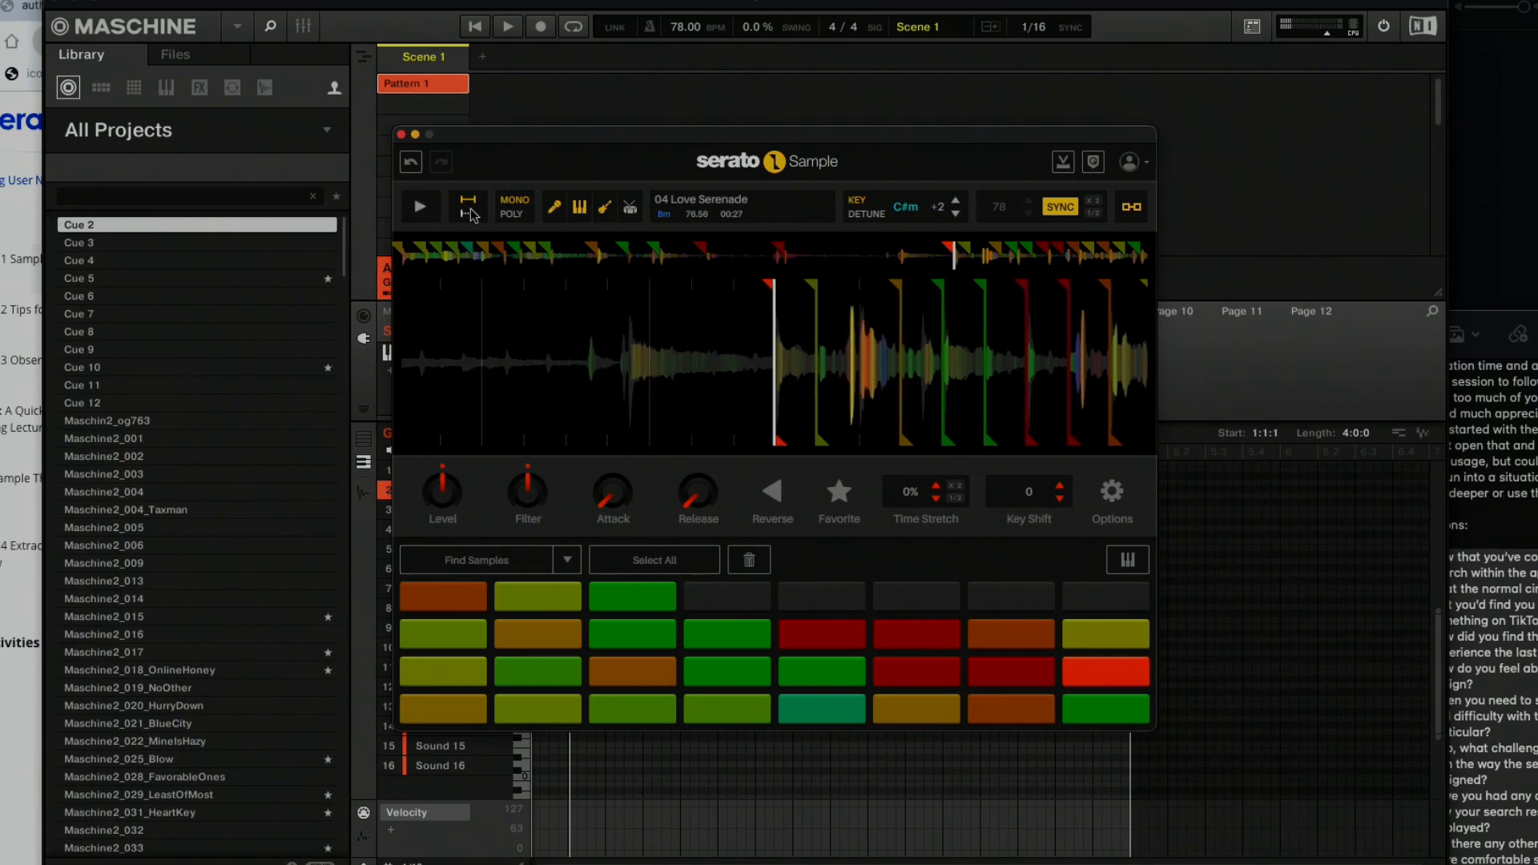
{"action": "key", "text": "space"}
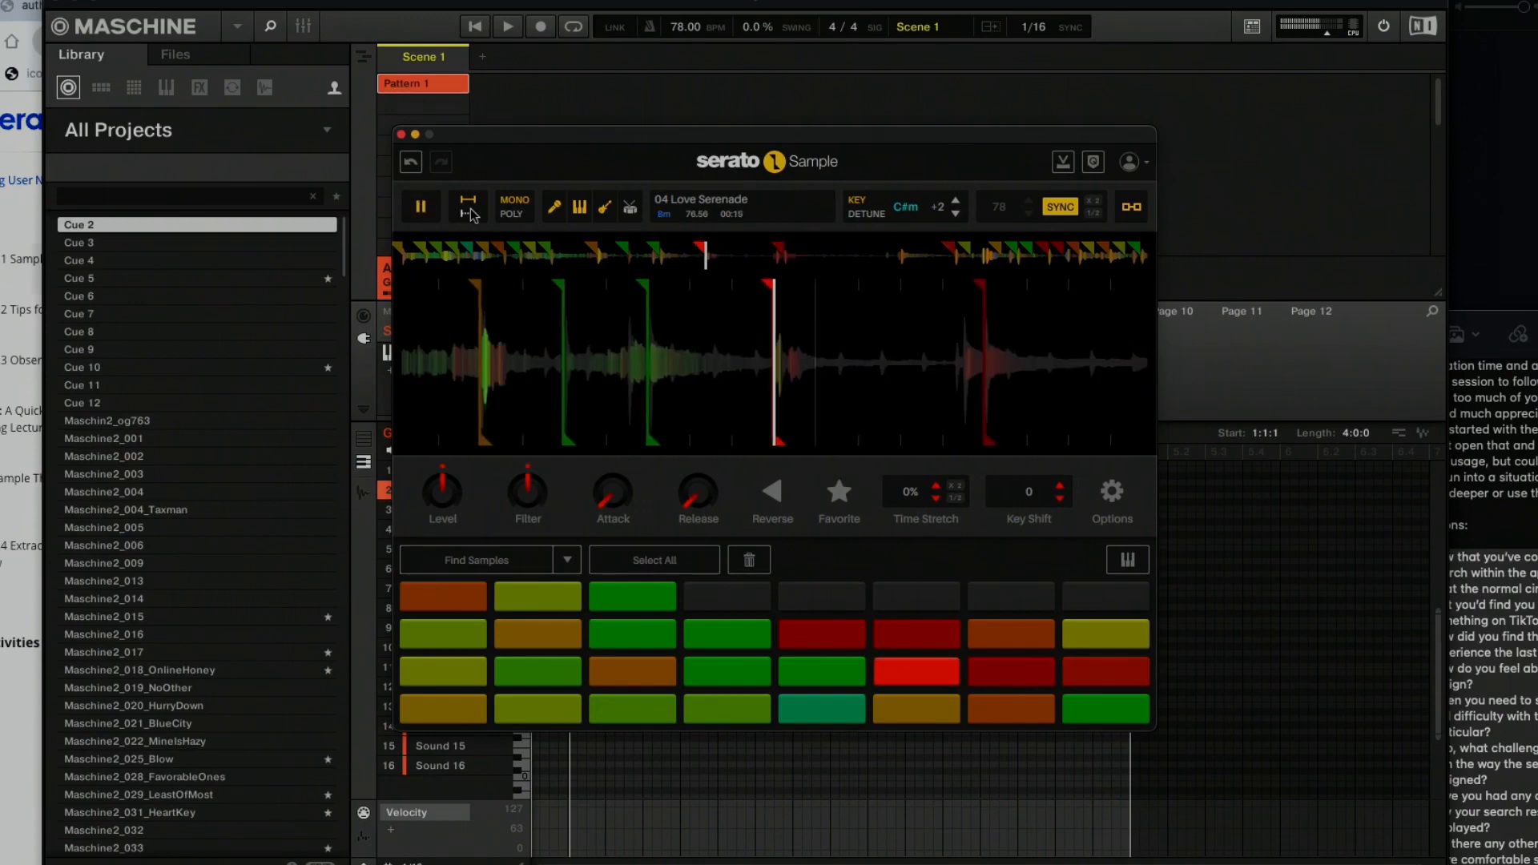
{"action": "key", "text": "space"}
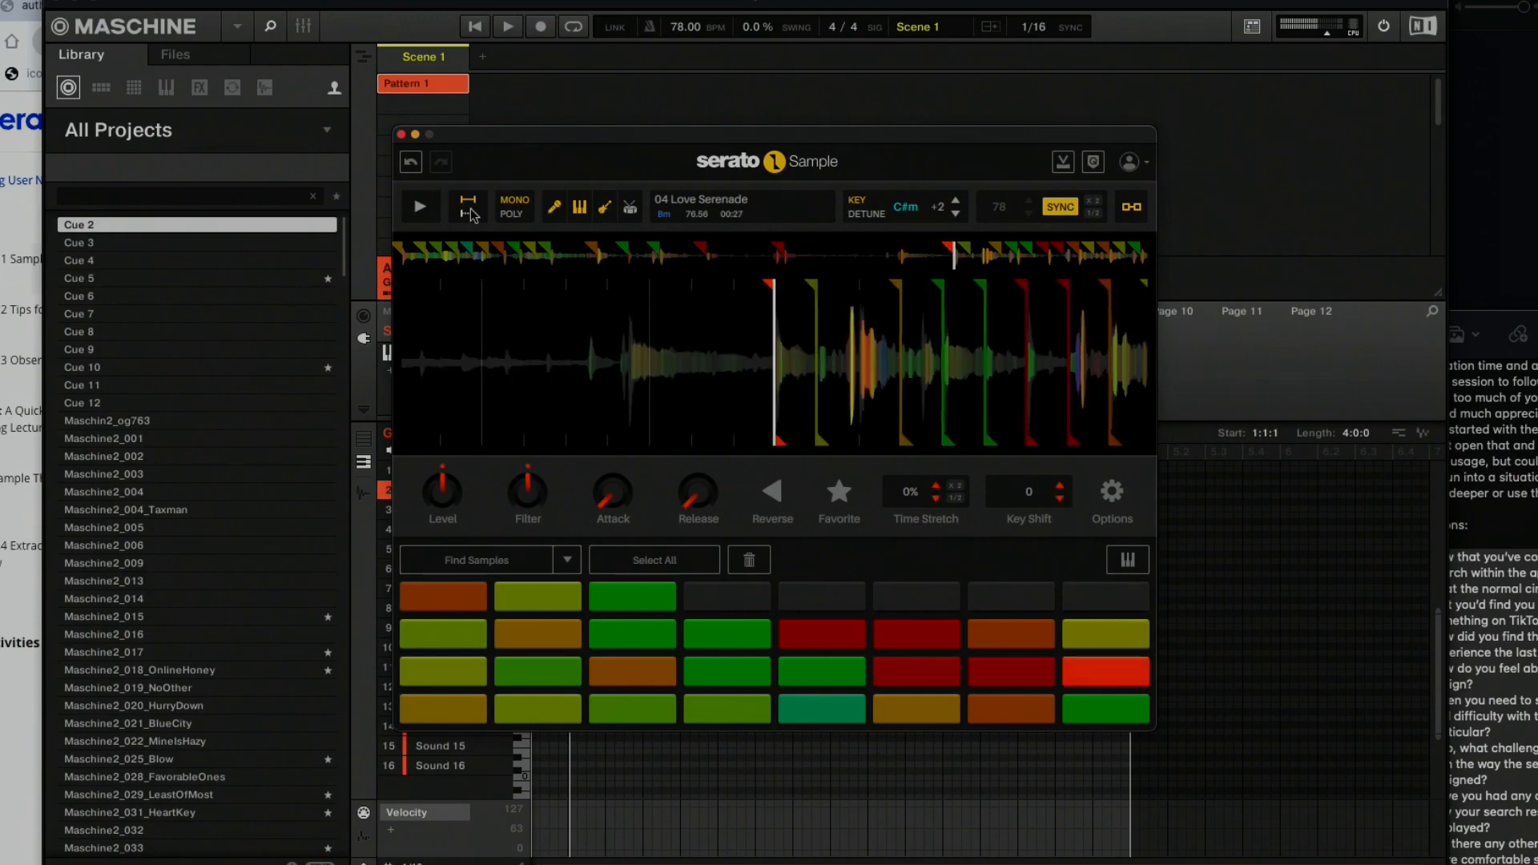
{"action": "key", "text": "space"}
{"action": "key", "text": "space"}
{"action": "key", "text": "space"}
{"action": "key", "text": "space"}
{"action": "mouse_move", "coordinate": [723, 361]}
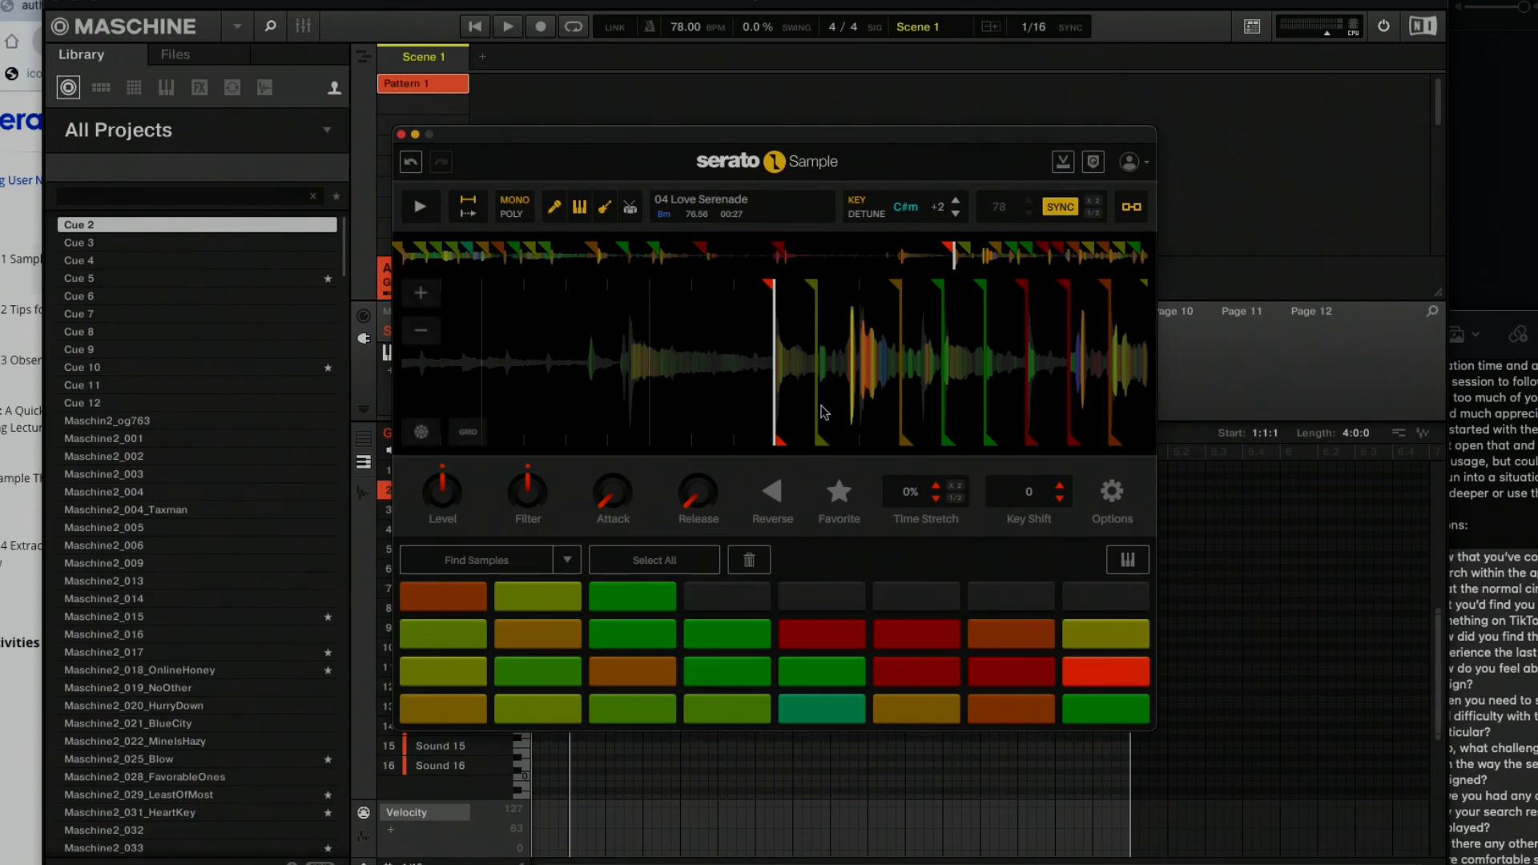
{"action": "key", "text": "space"}
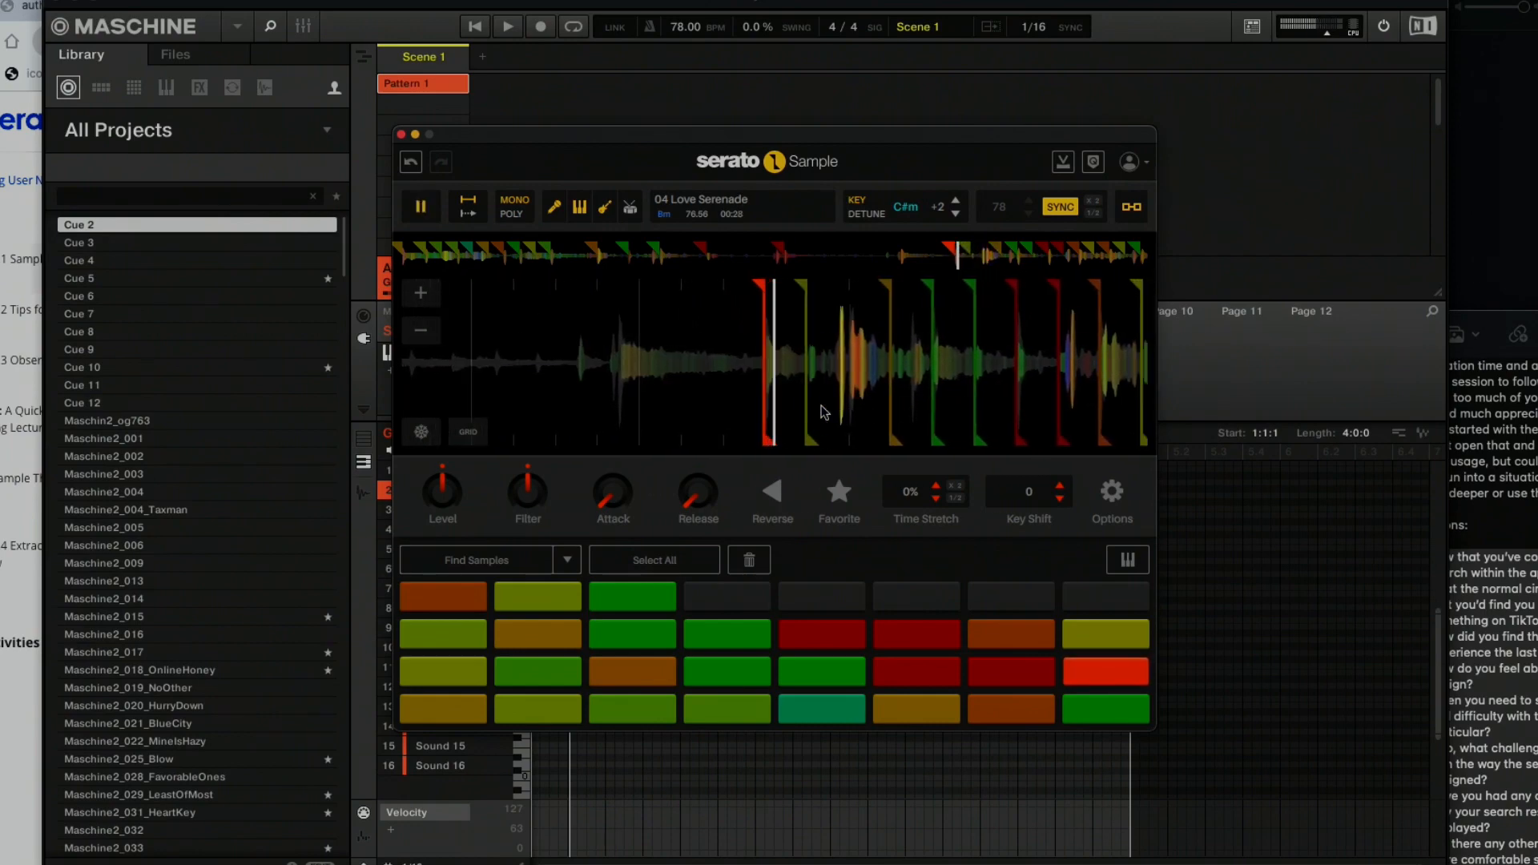
{"action": "key", "text": "space"}
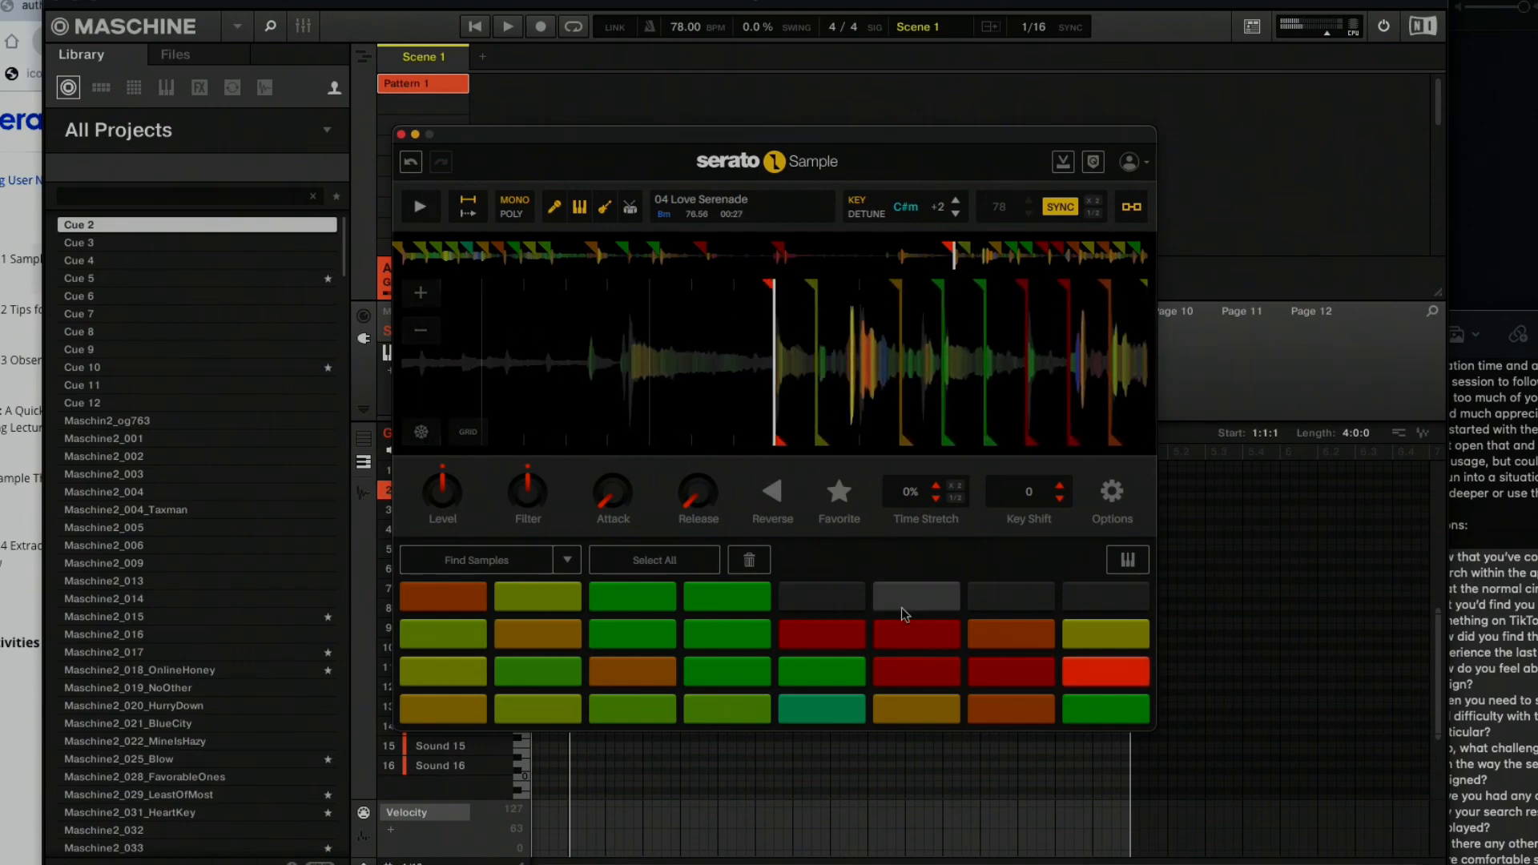
Audition the first yellow-green pad in the third row up with repeated short hits.
{"action": "left_click", "coordinate": [437, 626]}
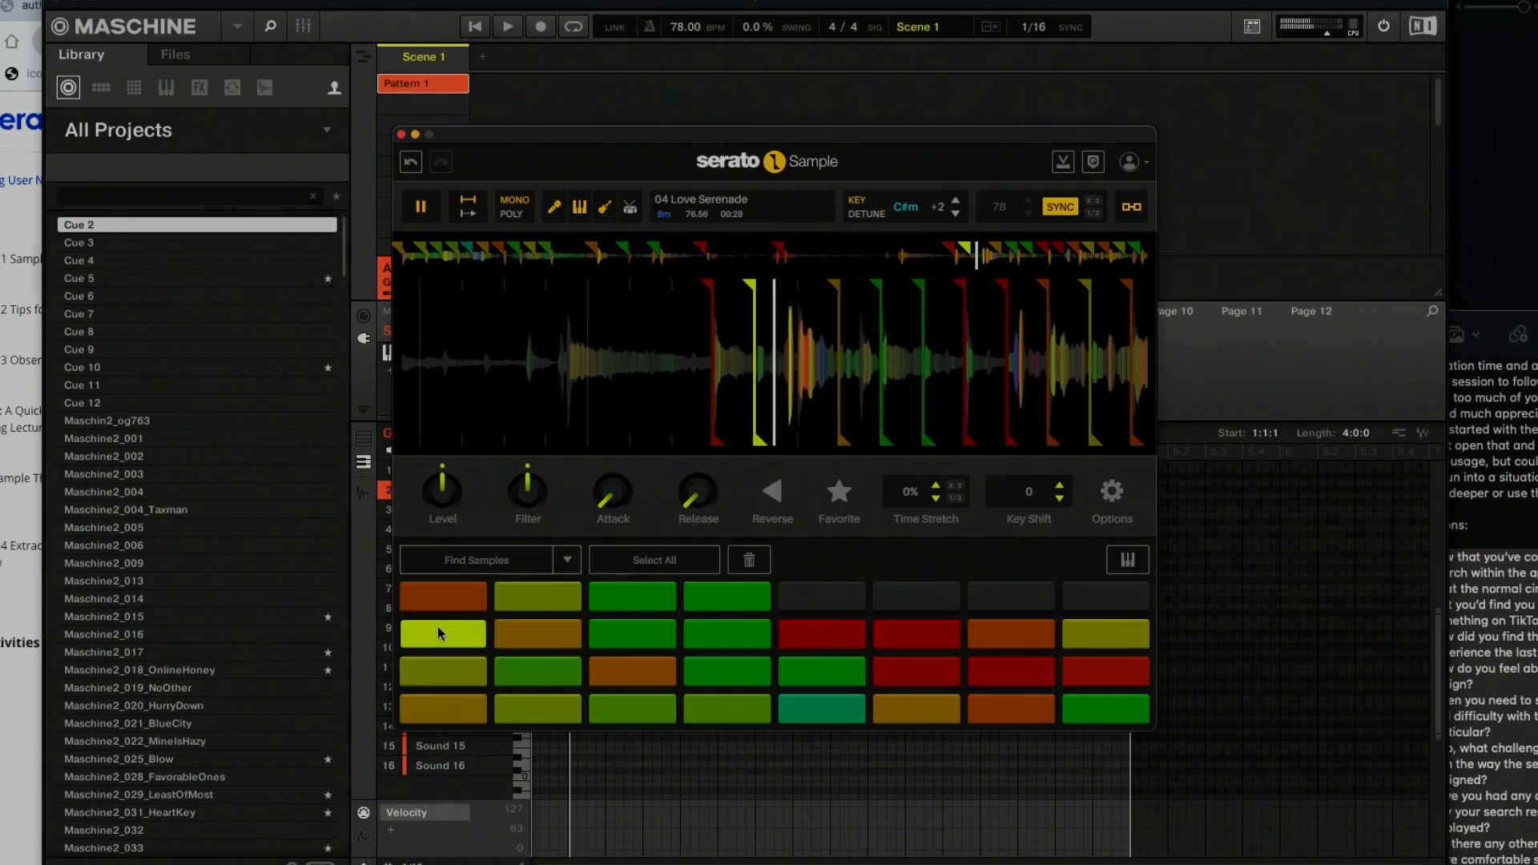
{"action": "left_click", "coordinate": [437, 626]}
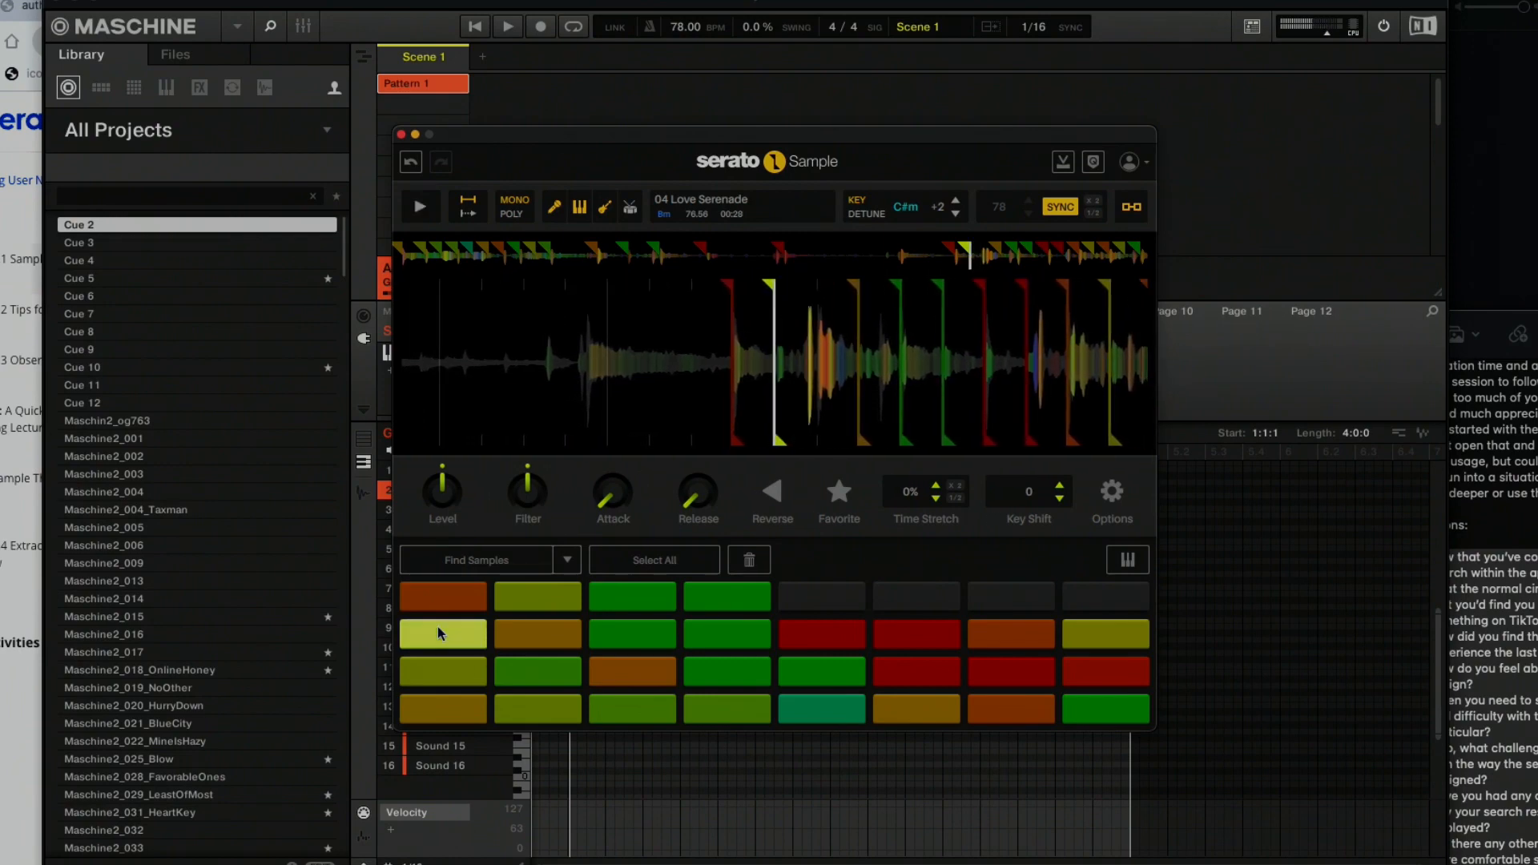
{"action": "left_click", "coordinate": [437, 627]}
{"action": "left_click", "coordinate": [437, 626]}
{"action": "left_click", "coordinate": [437, 626]}
{"action": "left_click", "coordinate": [438, 626]}
{"action": "left_click", "coordinate": [438, 627]}
{"action": "left_click", "coordinate": [438, 626]}
{"action": "left_click", "coordinate": [437, 627]}
{"action": "left_click", "coordinate": [438, 626]}
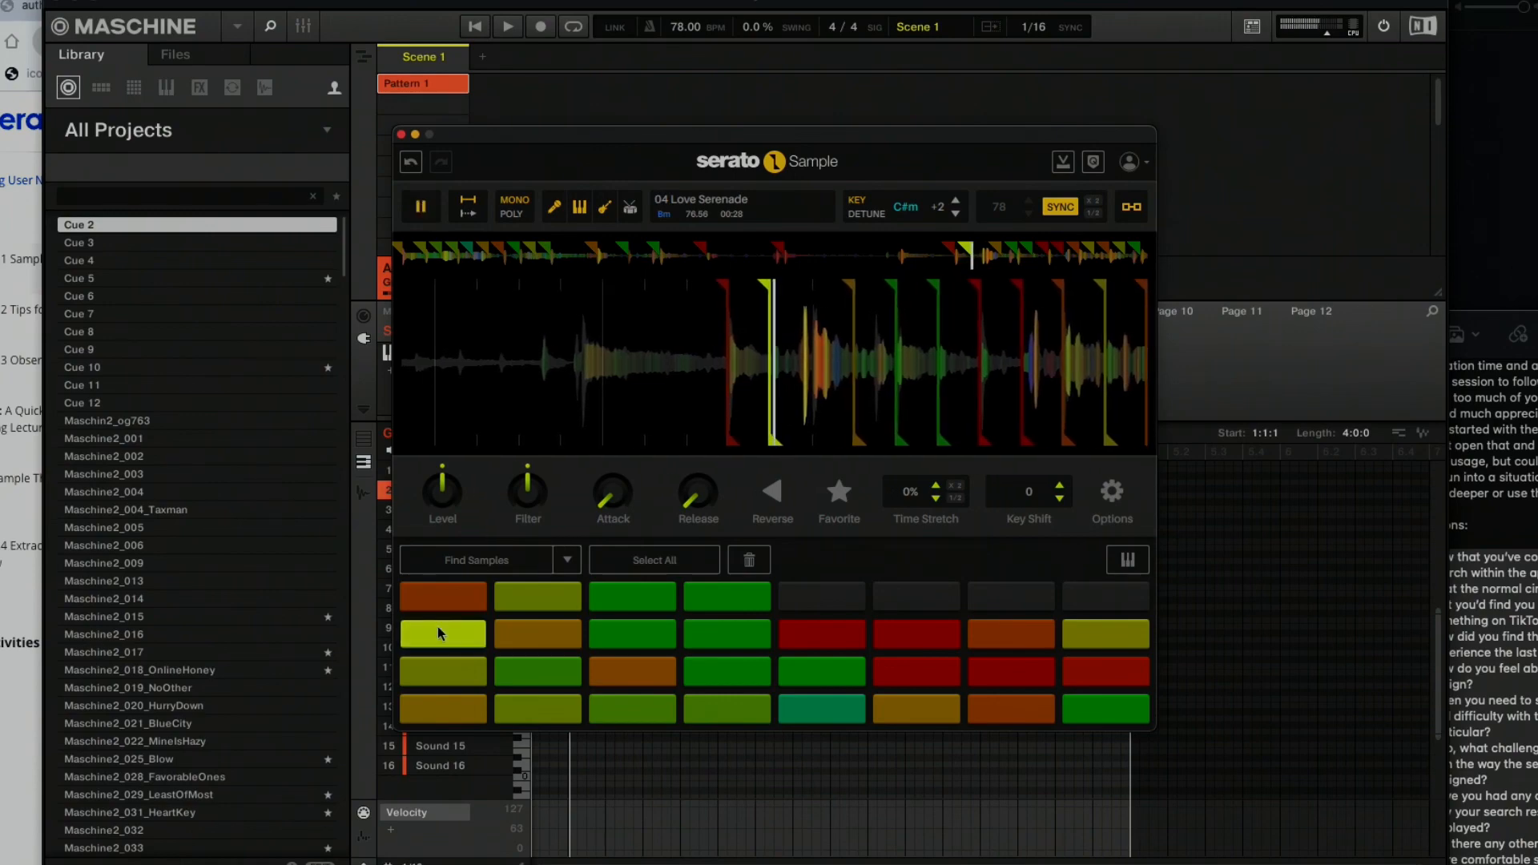
{"action": "left_click", "coordinate": [437, 627]}
{"action": "left_click", "coordinate": [437, 627]}
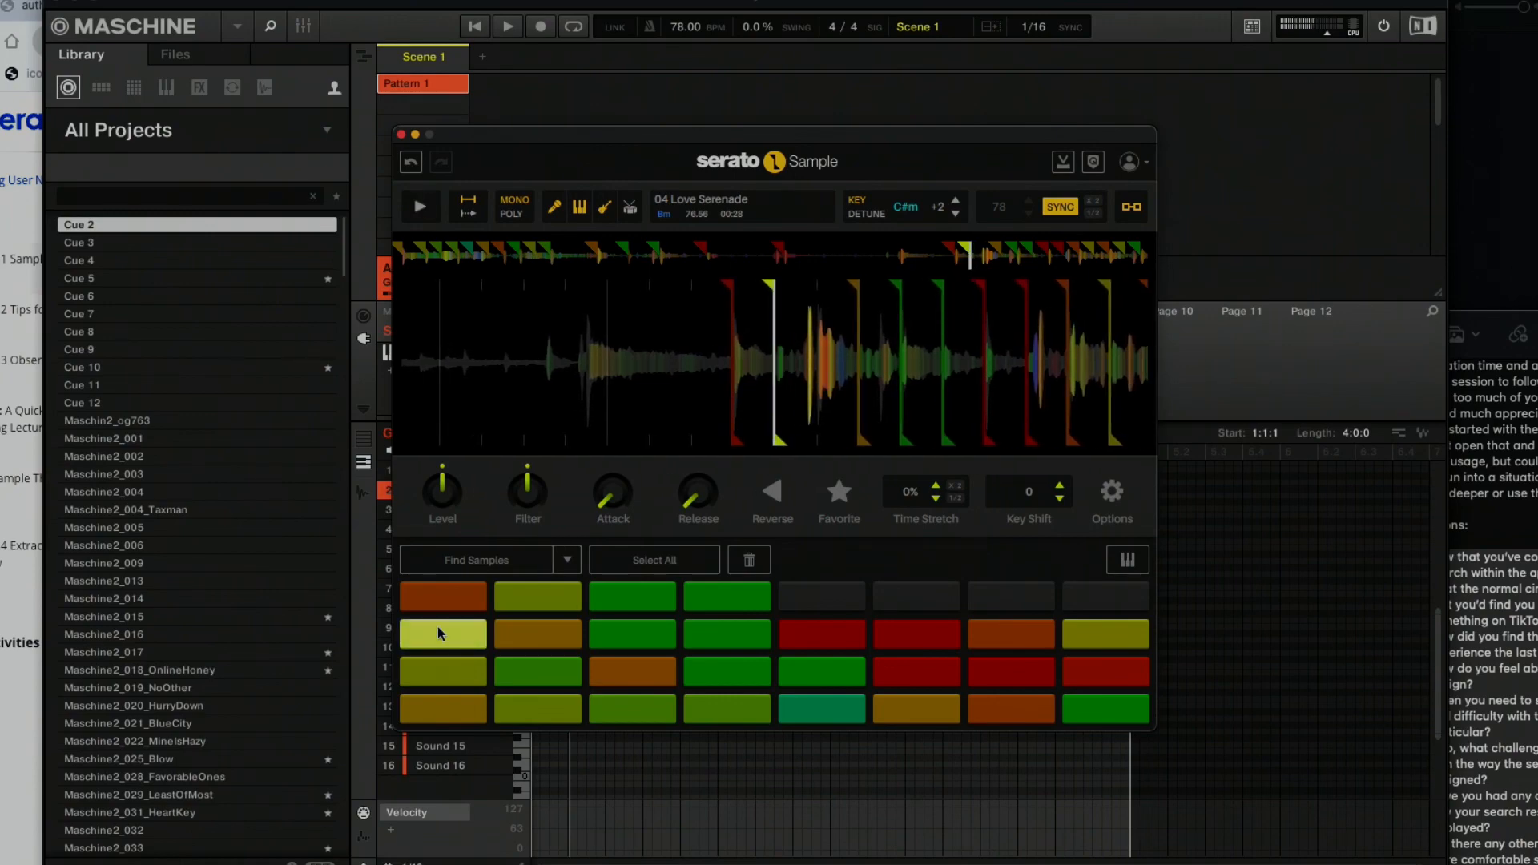
{"action": "left_click", "coordinate": [437, 626]}
{"action": "left_click", "coordinate": [437, 626]}
{"action": "left_click", "coordinate": [437, 626]}
{"action": "left_click", "coordinate": [437, 626]}
{"action": "left_click", "coordinate": [438, 626]}
{"action": "left_click", "coordinate": [438, 626]}
{"action": "left_click", "coordinate": [438, 626]}
{"action": "left_click", "coordinate": [437, 626]}
{"action": "left_click", "coordinate": [437, 626]}
Record eight repeated hits of that slice across bars 3 and 4 with only the melody stem left on, and close the sampler.
{"action": "key", "text": "space"}
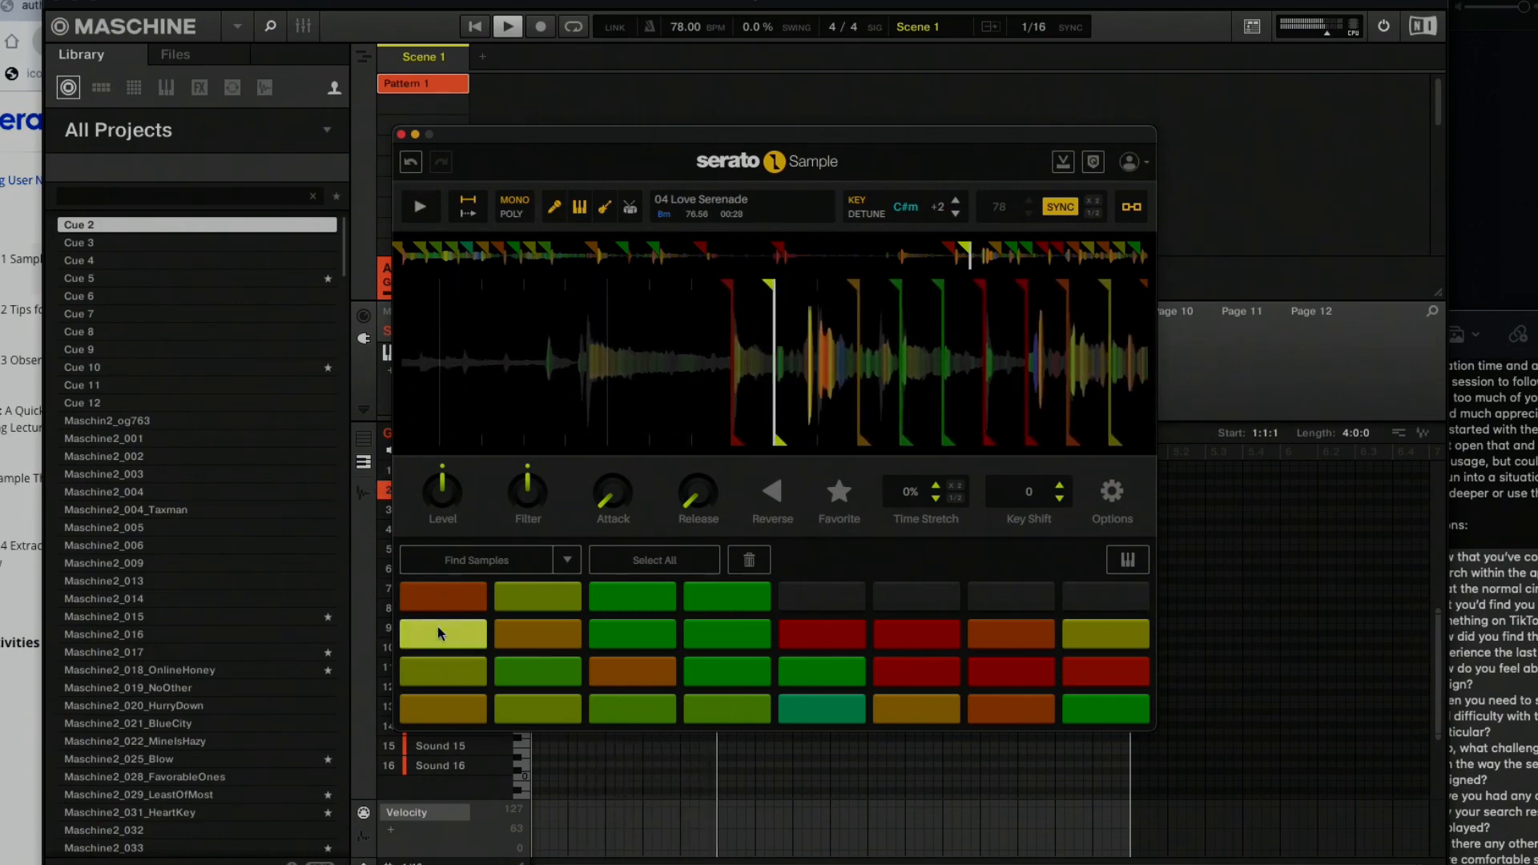
{"action": "key", "text": "r"}
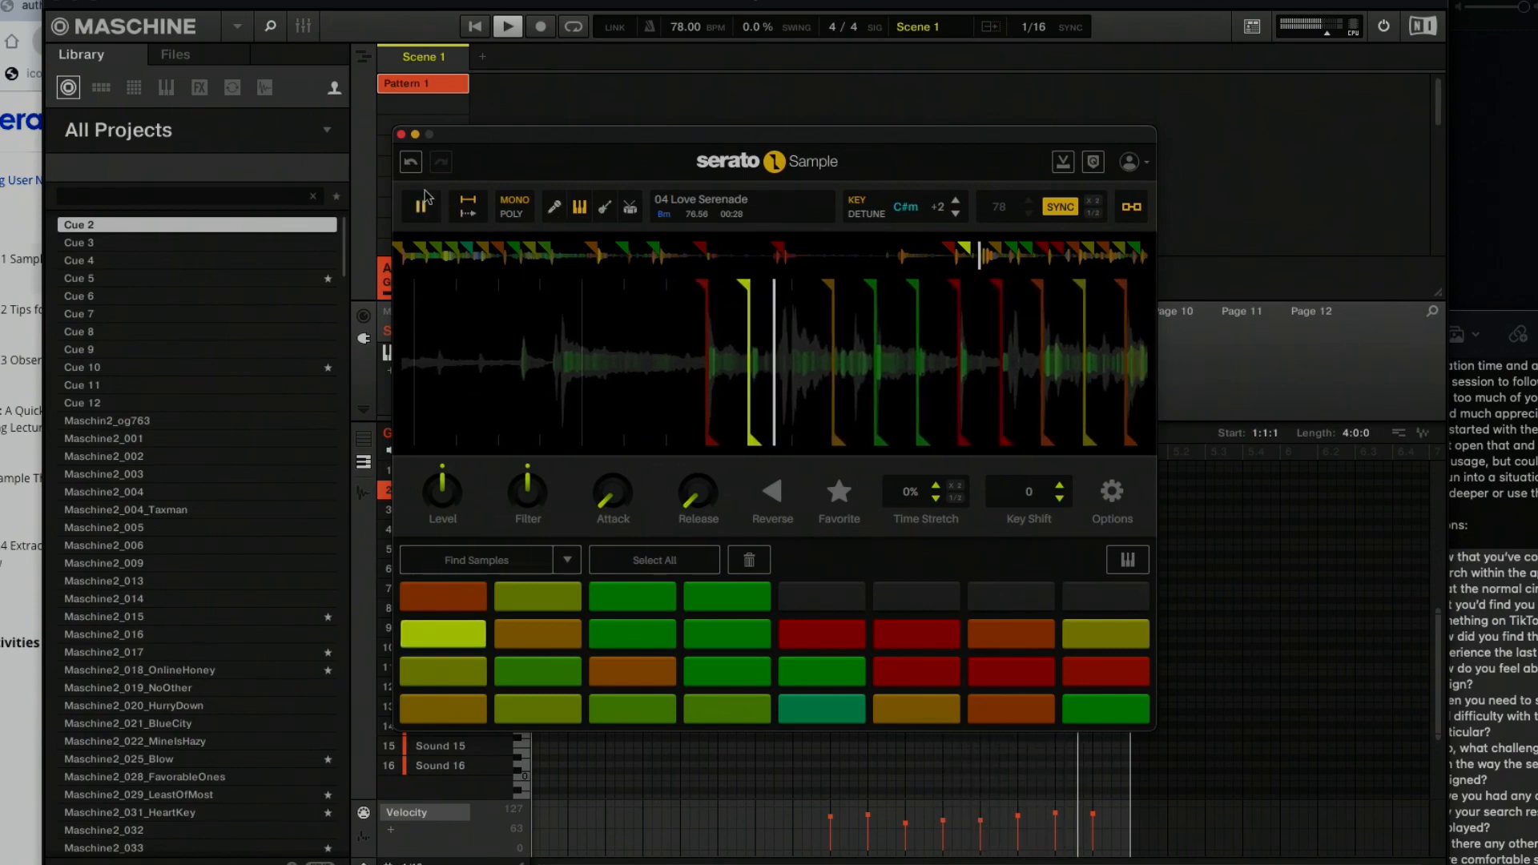
{"action": "left_click", "coordinate": [401, 134]}
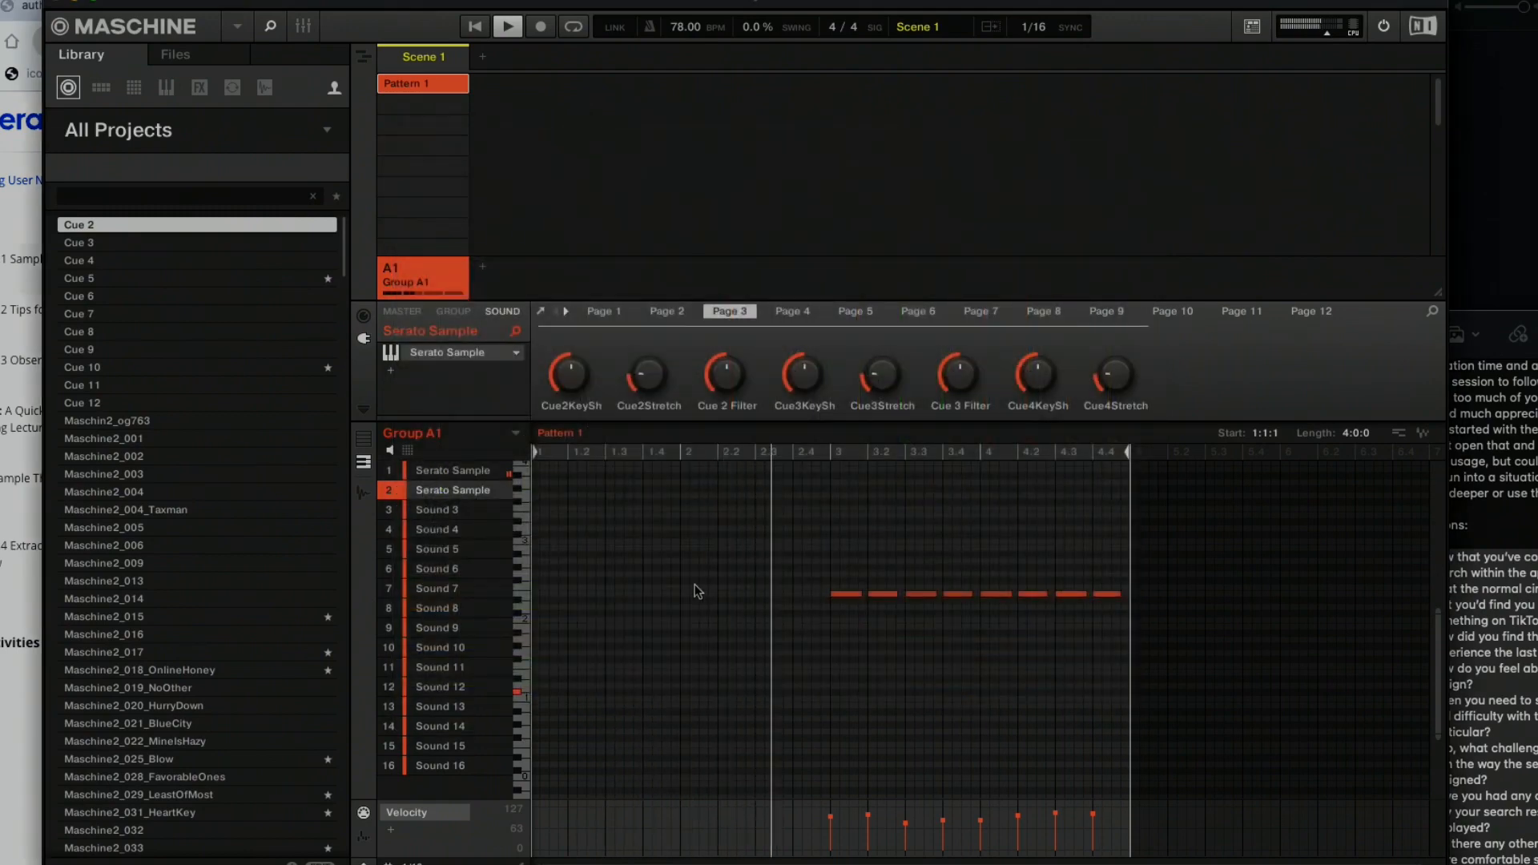